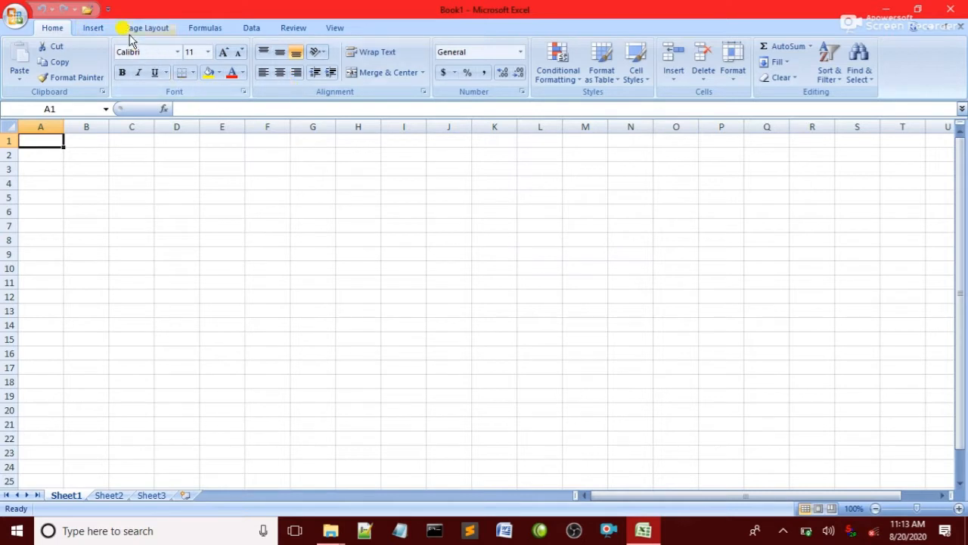
Switch the blank Book1 workbook's ribbon to the Insert tab
left_click(89, 27)
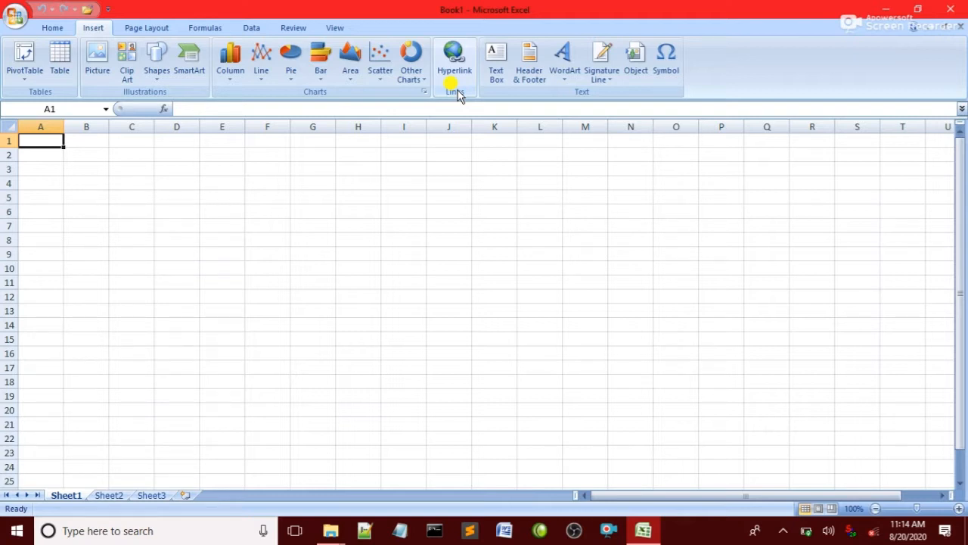
Zoom Sheet1 to 190% and enter the word Google in cell D4
left_click(959, 508)
left_click(958, 508)
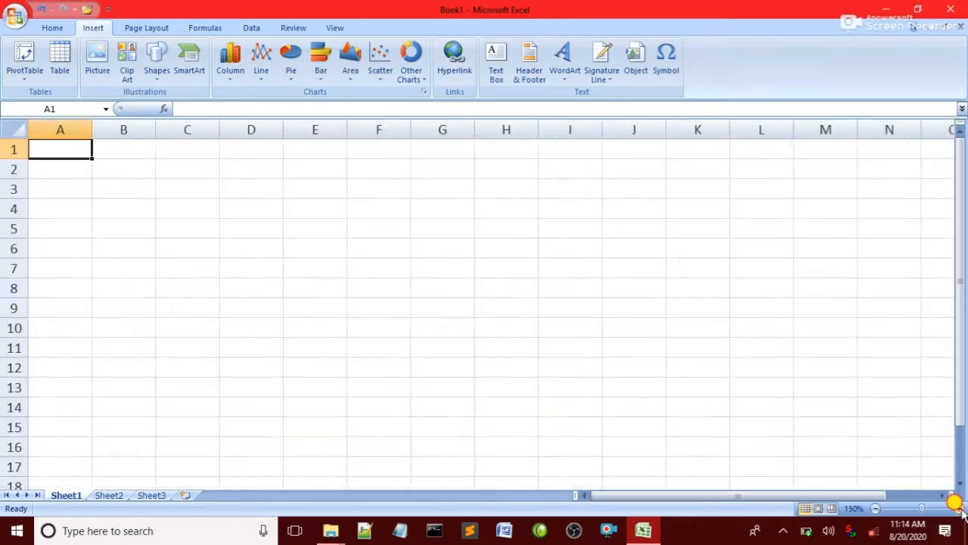
left_click(958, 509)
left_click(958, 508)
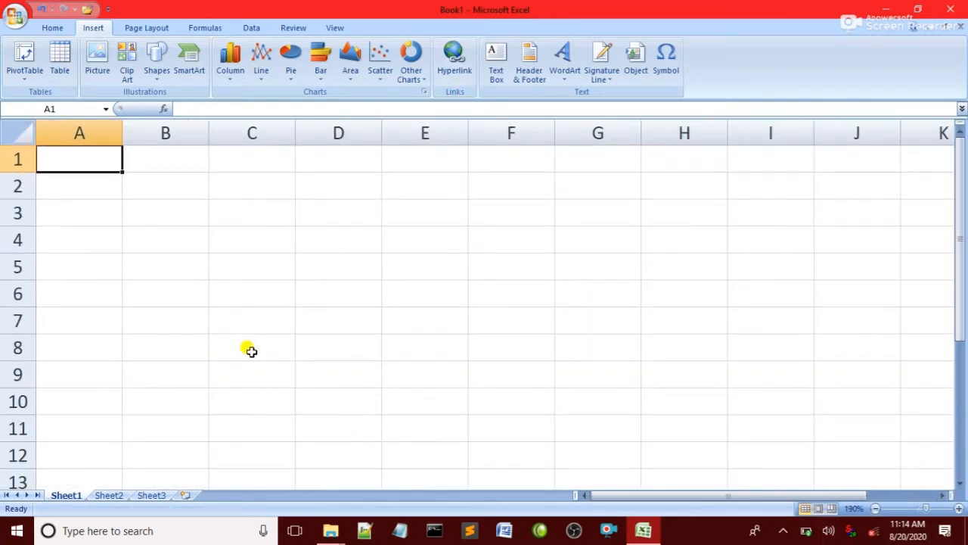
left_click(154, 176)
left_click(316, 250)
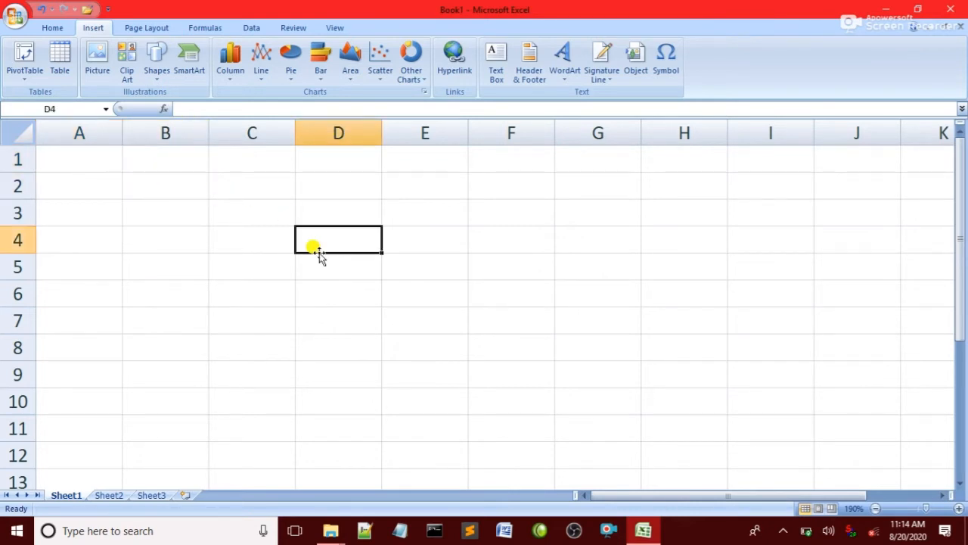
type("Google")
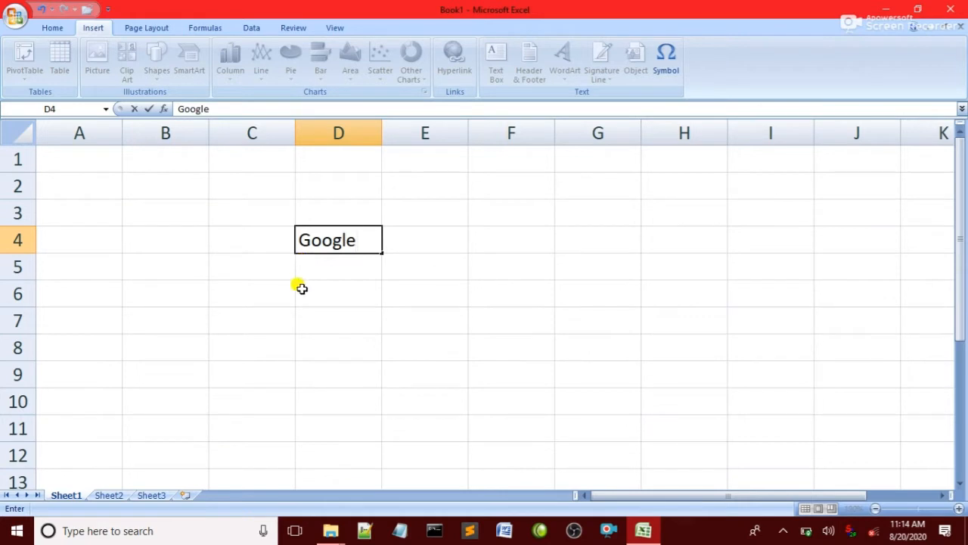
left_click(367, 239)
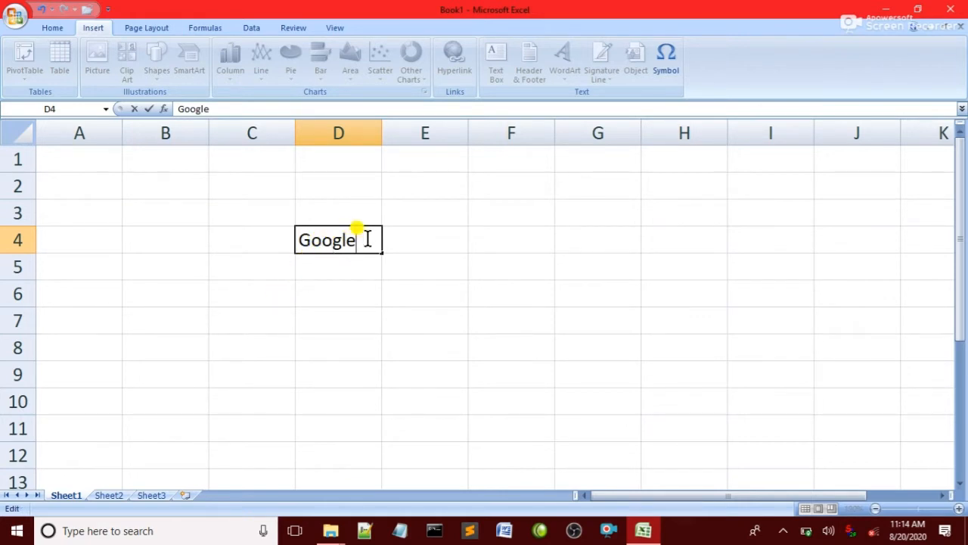
key("Return")
left_click(355, 240)
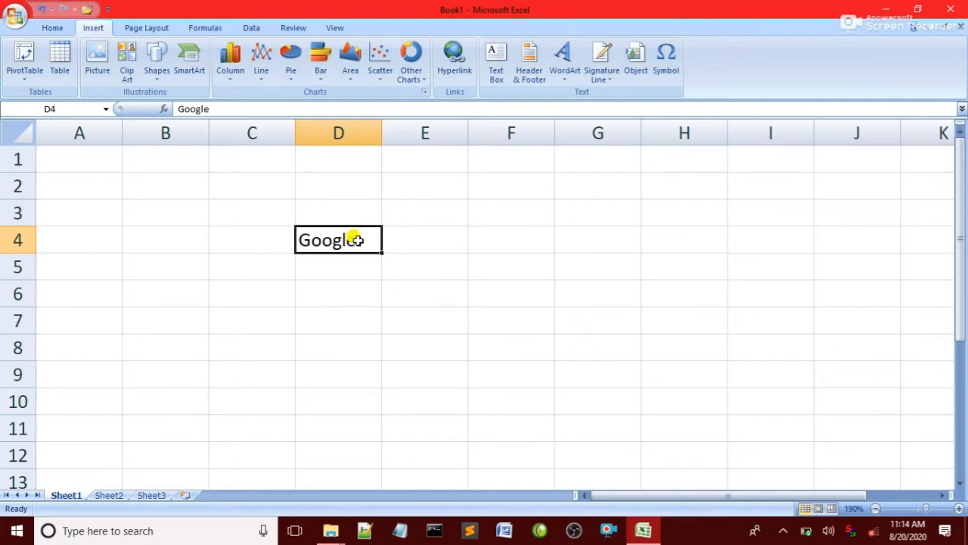
left_click(454, 60)
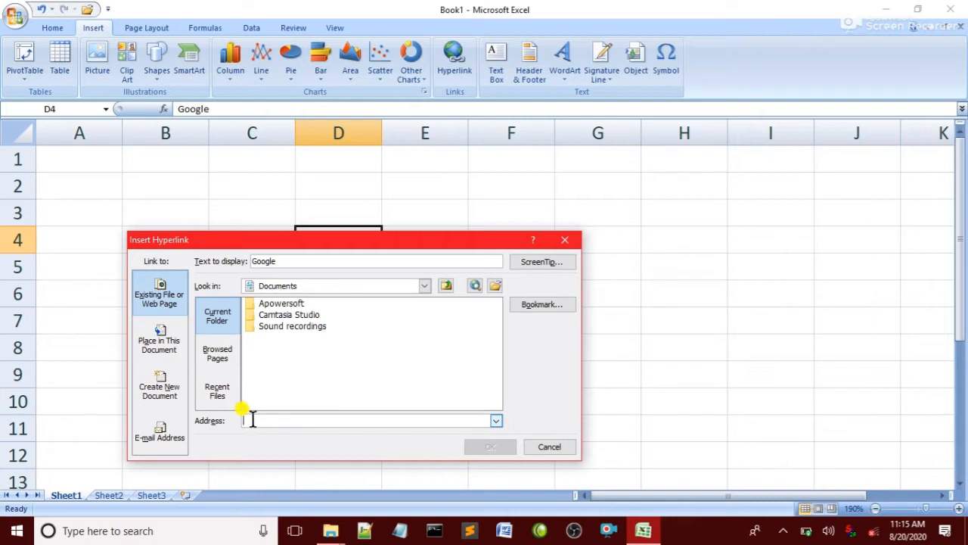
type("h")
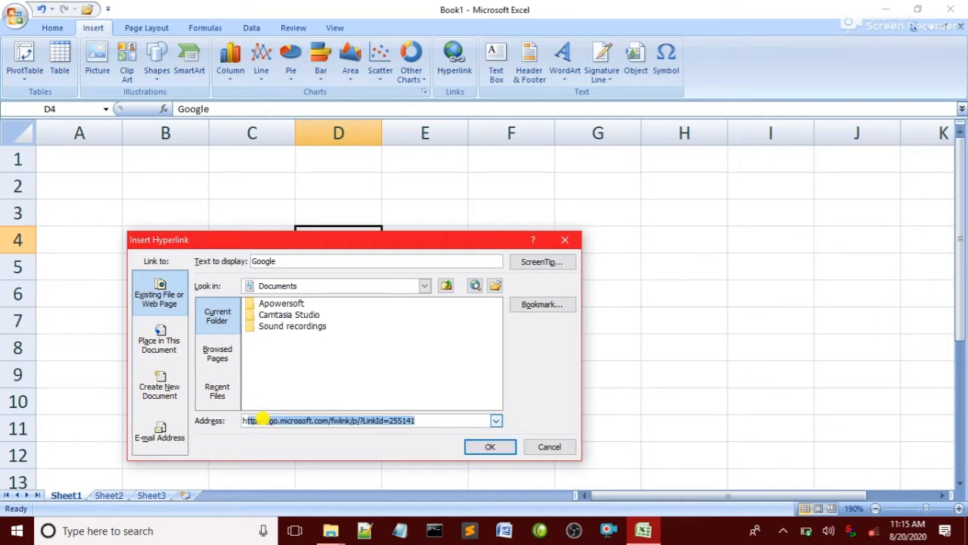
left_click(263, 419)
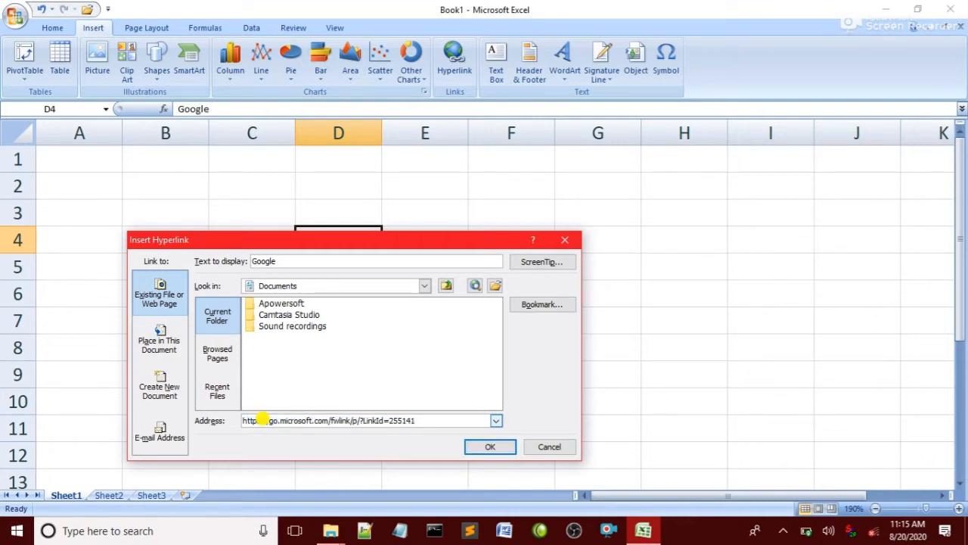
left_click(433, 417)
key("BackSpace")
key("BackSpace")
key("BackSpace")
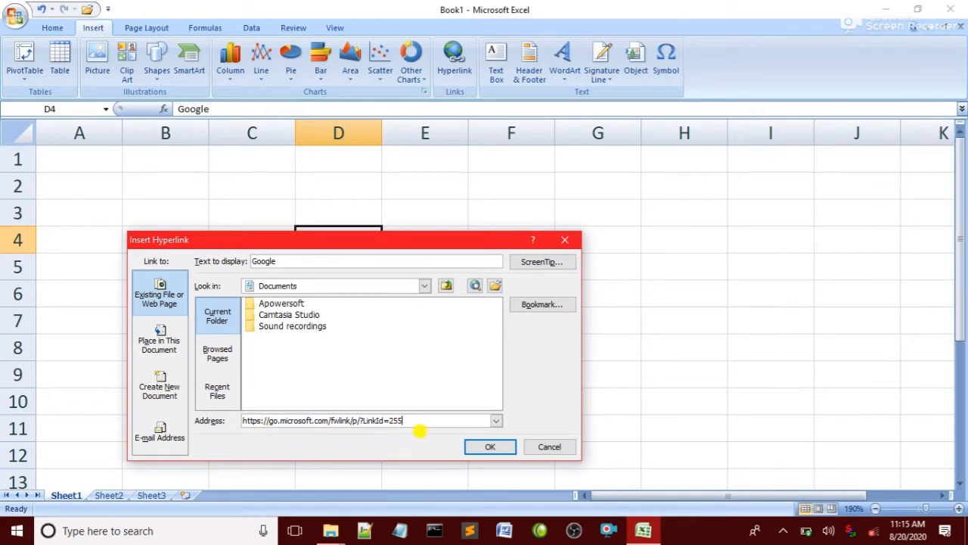
key("BackSpace")
key("BackSpace")
key("BackSpace")
key("BackSpace")
key("BackSpace")
key("BackSpace")
key("BackSpace")
key("BackSpace")
key("BackSpace")
key("BackSpace")
key("BackSpace")
key("BackSpace")
key("BackSpace")
key("BackSpace")
key("BackSpace")
key("BackSpace")
key("BackSpace")
key("BackSpace")
key("BackSpace")
key("BackSpace")
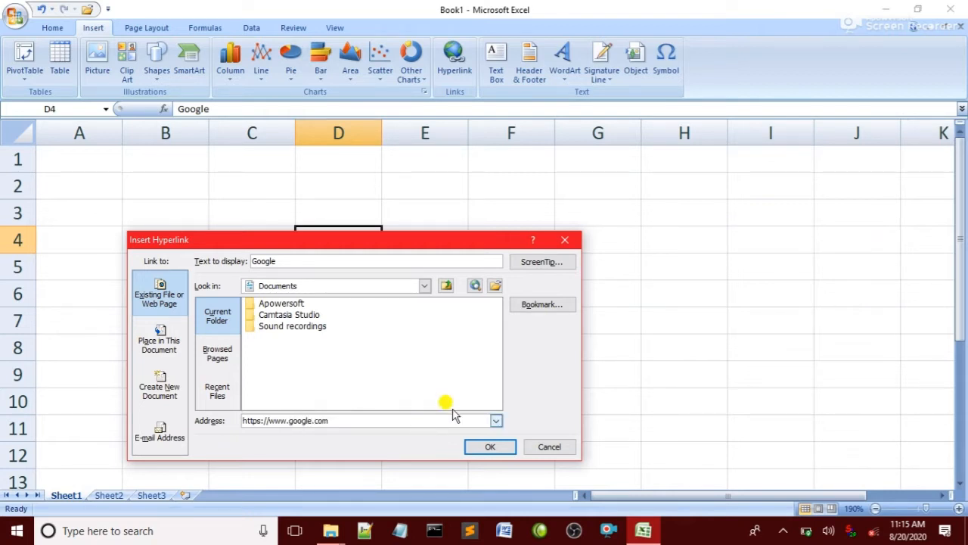
left_click(473, 447)
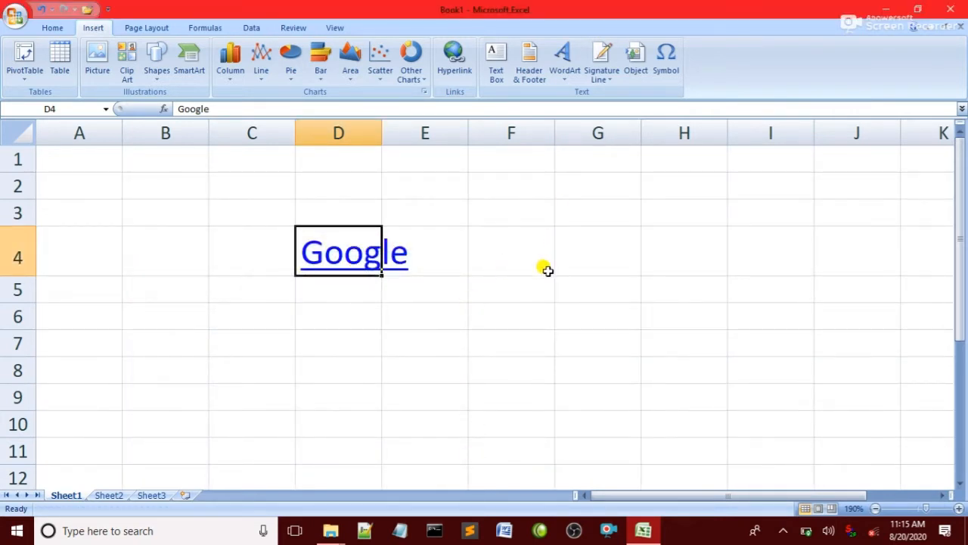
Follow the Google link in D4 twice, dismissing the 'Unable to open' error each time
left_click(638, 241)
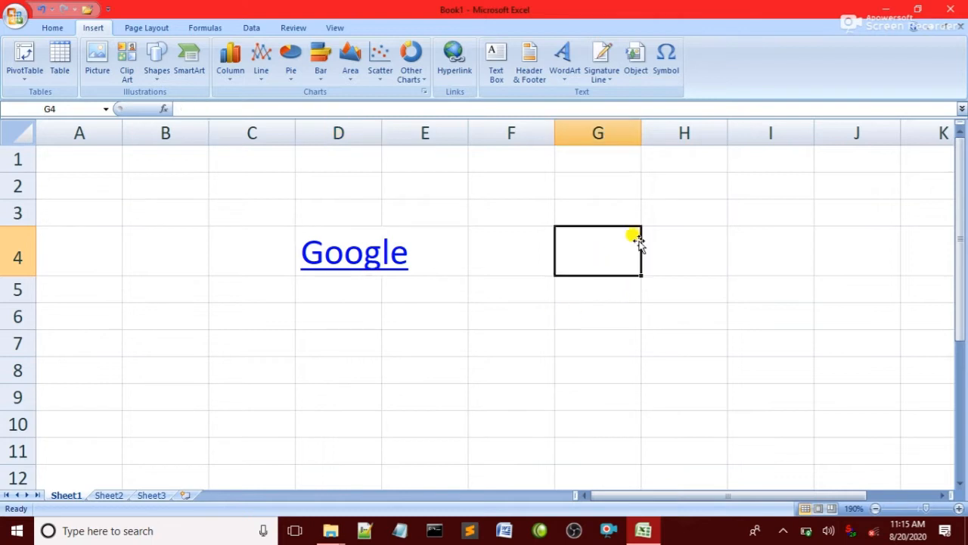
left_click(374, 270)
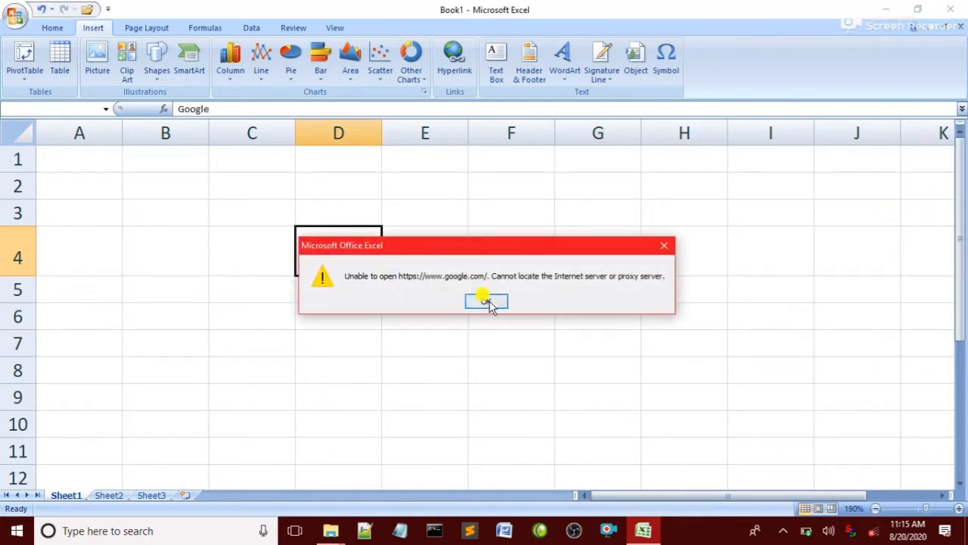
left_click(488, 299)
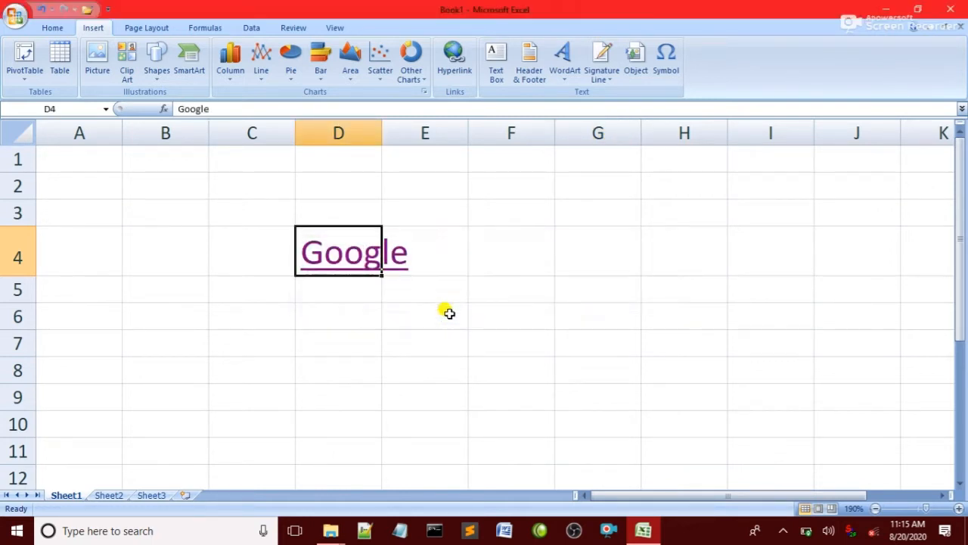
left_click(372, 264)
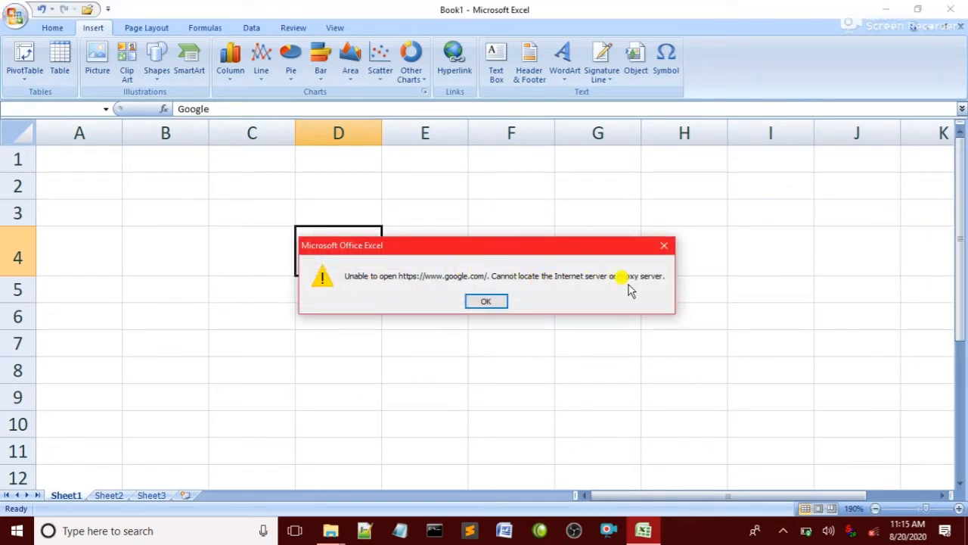
left_click(488, 302)
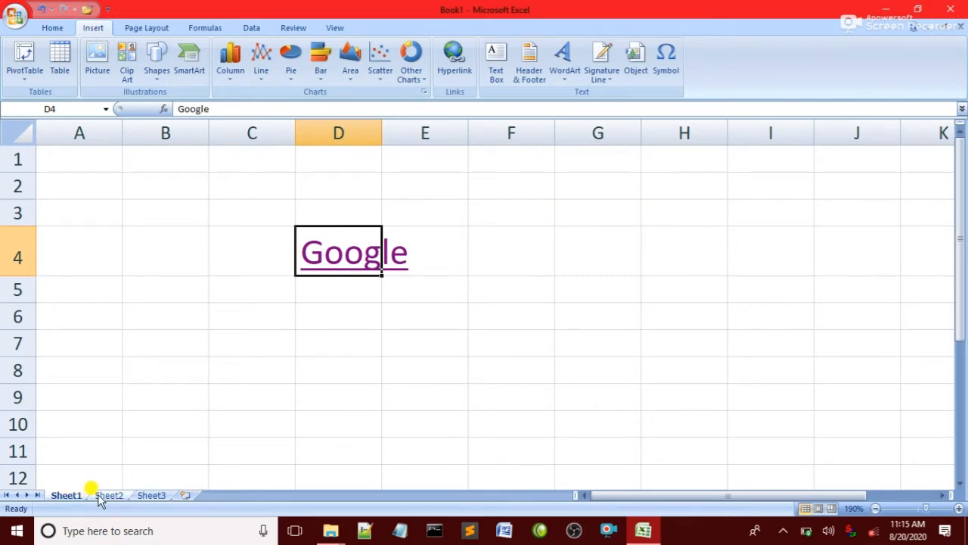
Add two new worksheets, then type 'sheet 3' into cell G6 of Sheet1
left_click(183, 496)
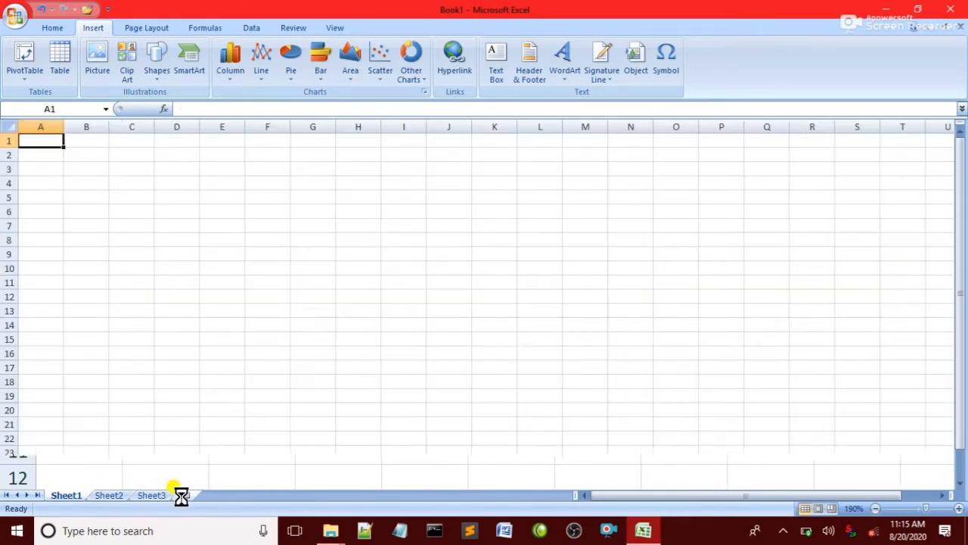
left_click(225, 496)
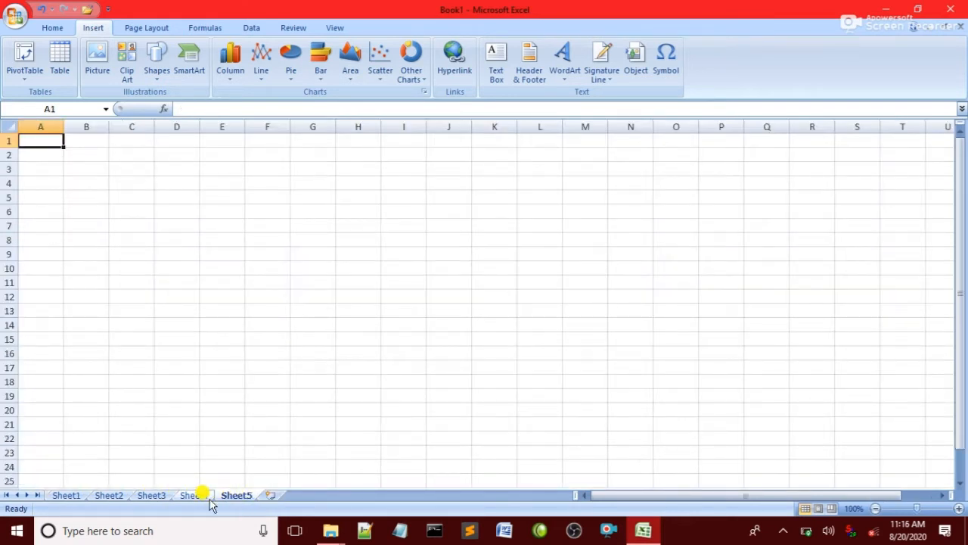
left_click(68, 496)
left_click(562, 304)
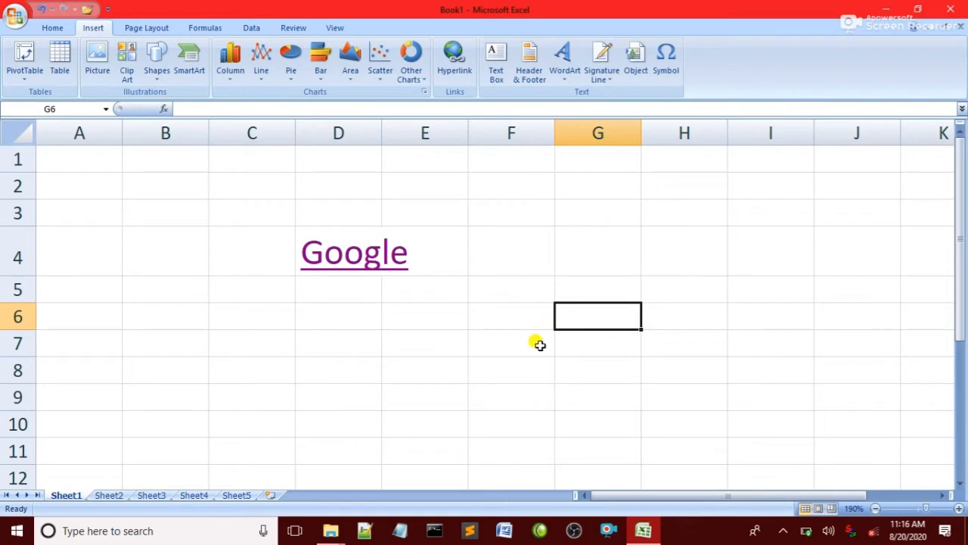
type("sheet")
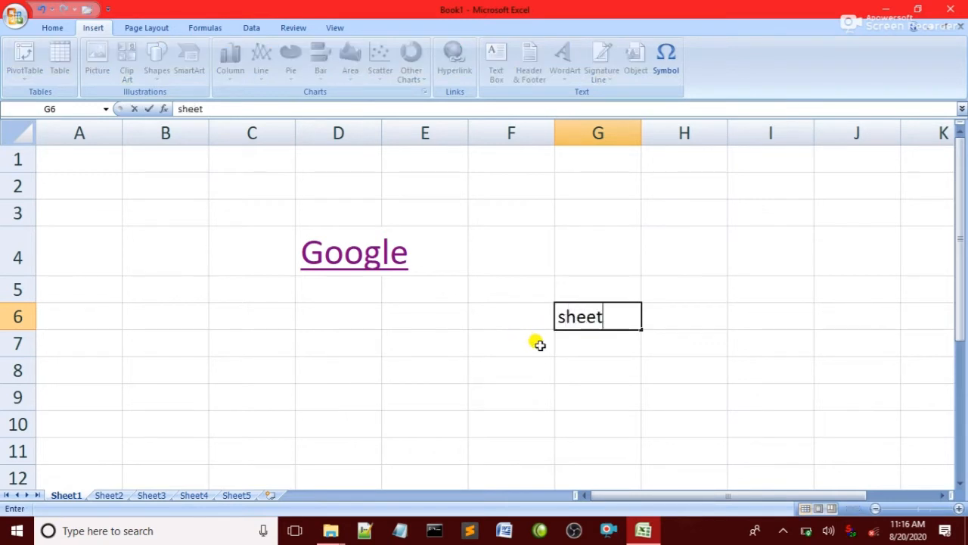
type(" 3")
key("Return")
left_click(594, 311)
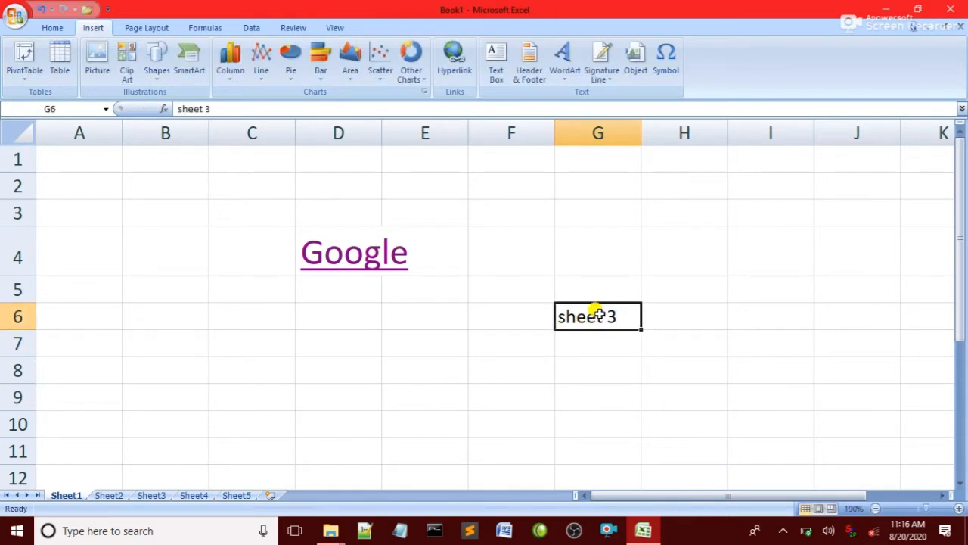
Hyperlink G6 to Sheet3 in this document and follow the link to Sheet3
left_click(458, 59)
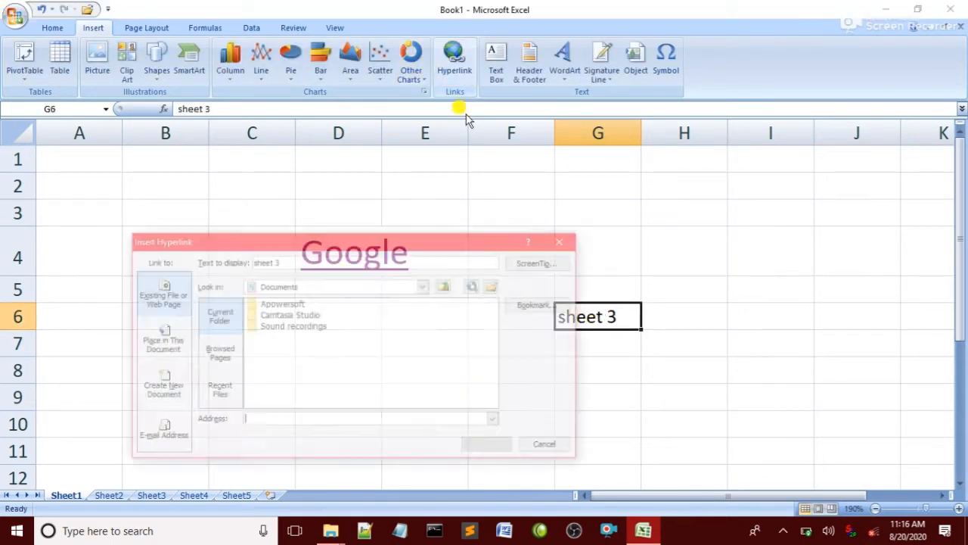
left_click(173, 353)
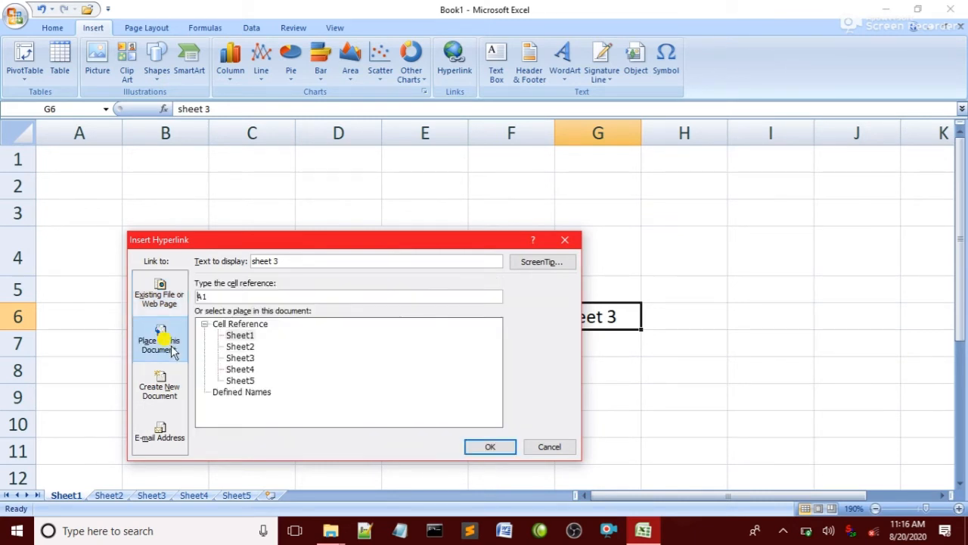
left_click(240, 357)
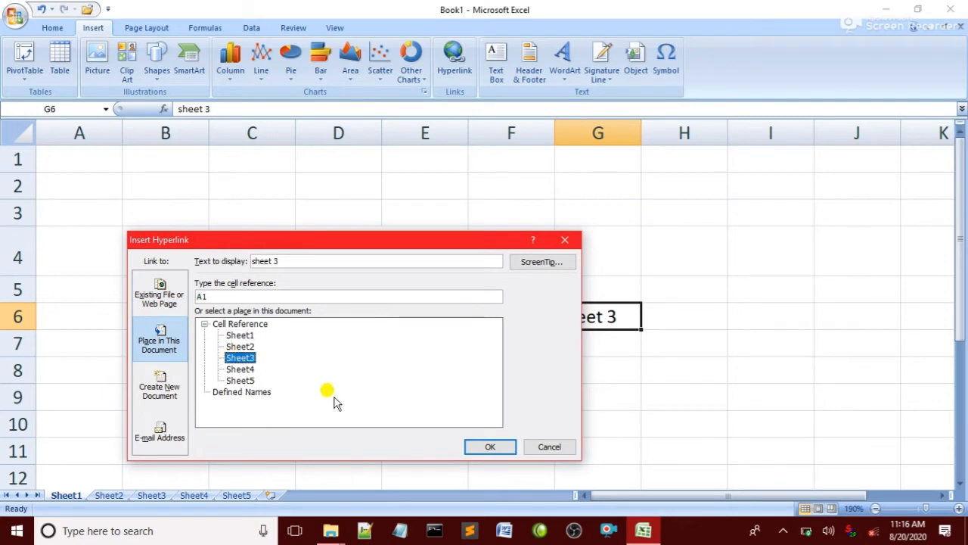
left_click(479, 447)
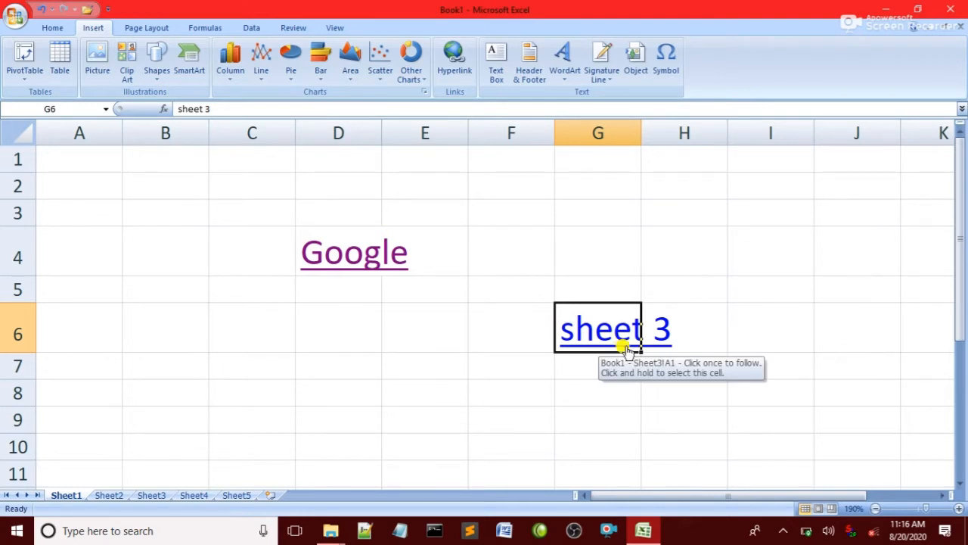
left_click(624, 346)
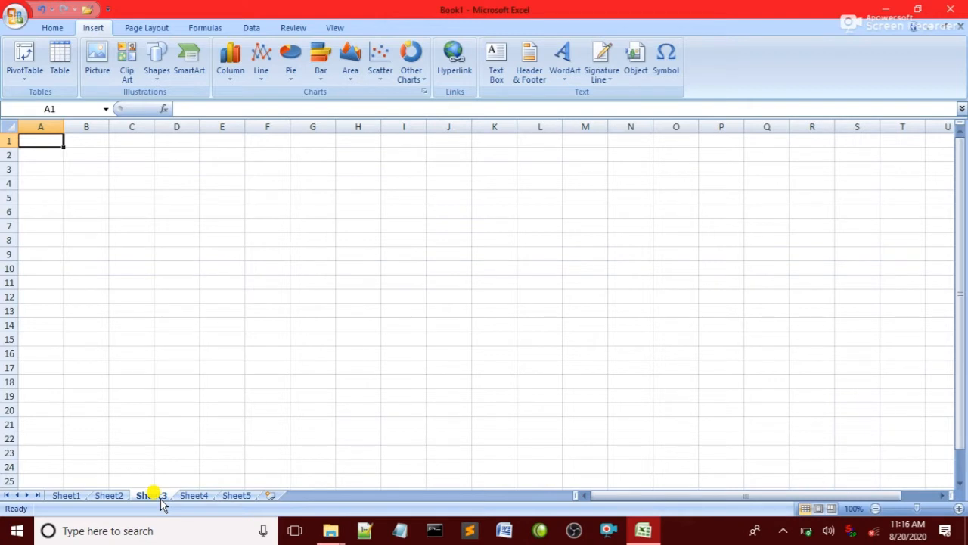
Zoom in on Sheet3 and enter 'sheet 1' in cell F6
left_click(382, 224)
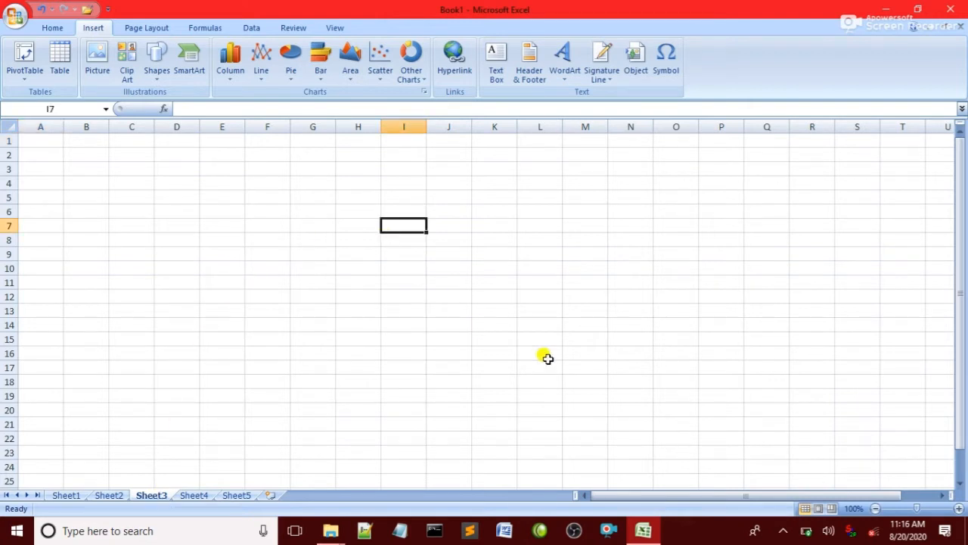
left_click(959, 508)
left_click(959, 508)
left_click(959, 508)
left_click(959, 508)
left_click(959, 508)
left_click(959, 508)
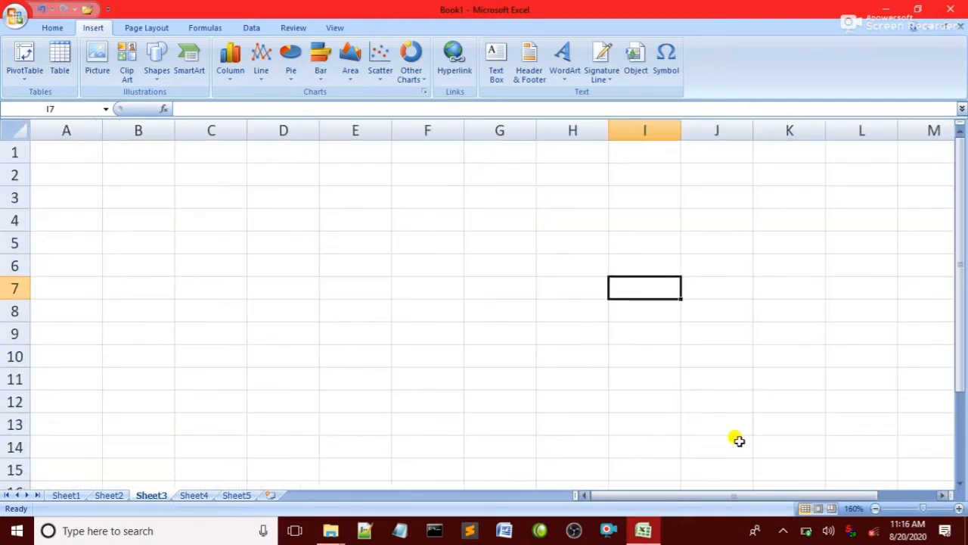
left_click(422, 263)
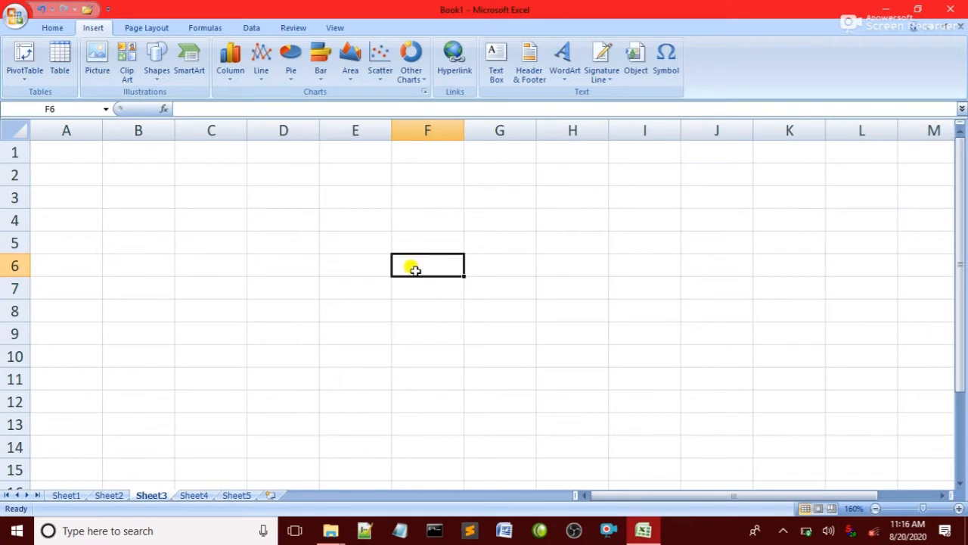
type("sh")
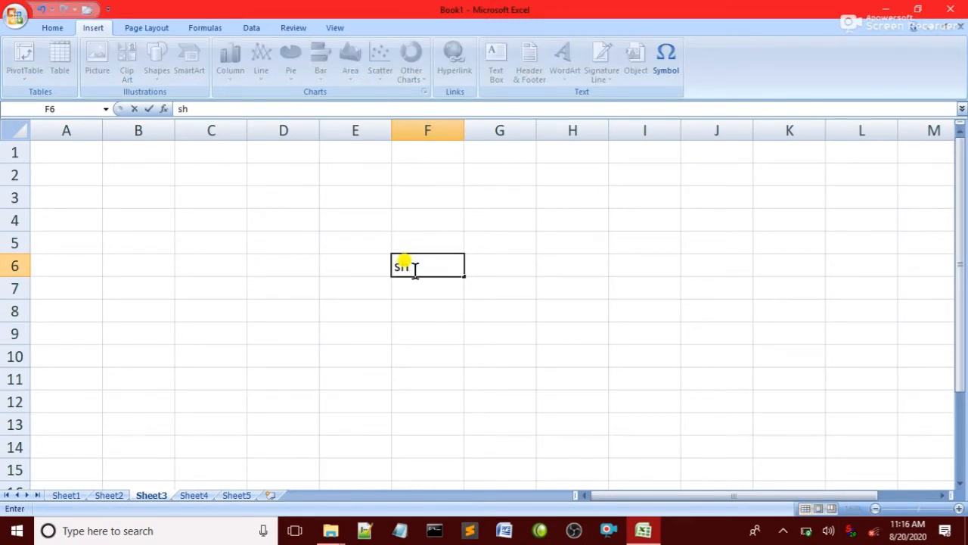
type("heet 1")
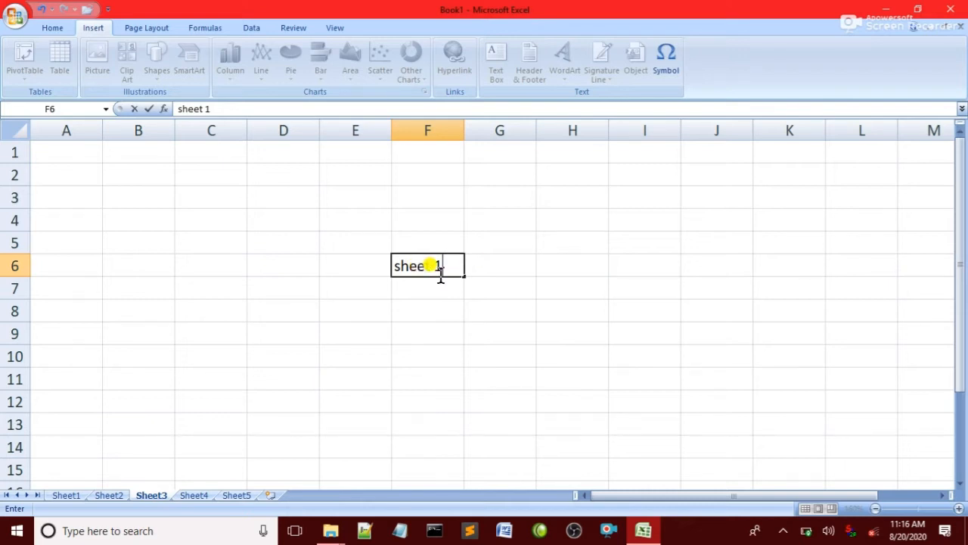
left_click(445, 315)
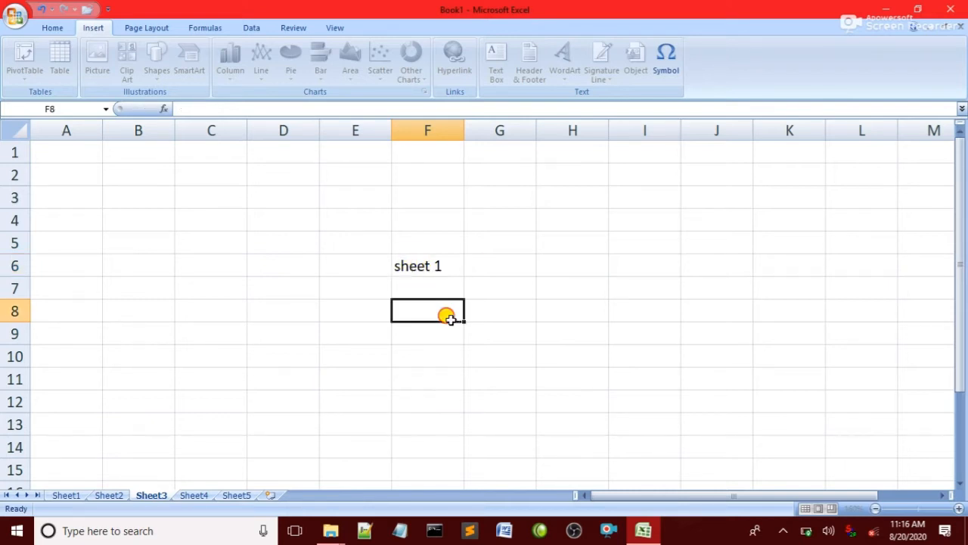
left_click(437, 278)
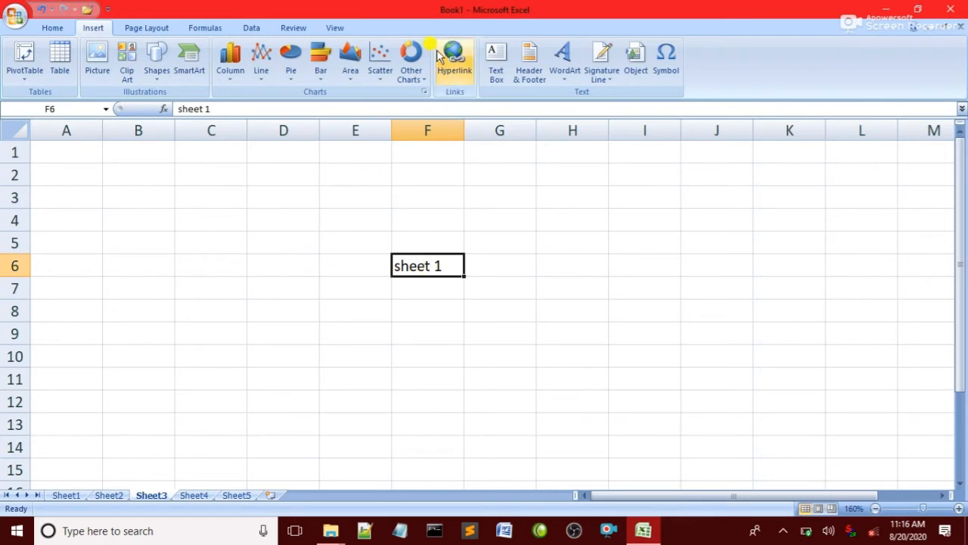
Hyperlink cell F6 to Sheet1 in this document
left_click(454, 56)
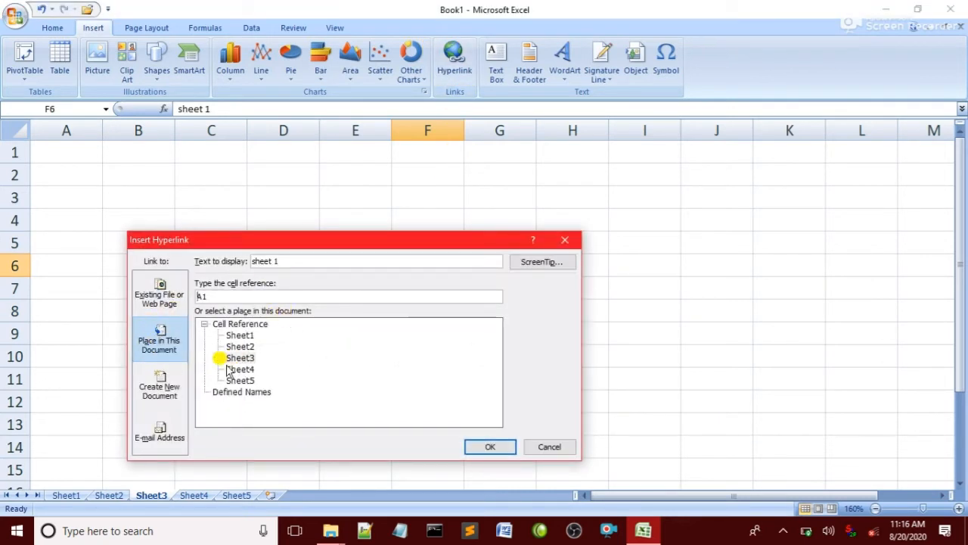
left_click(239, 336)
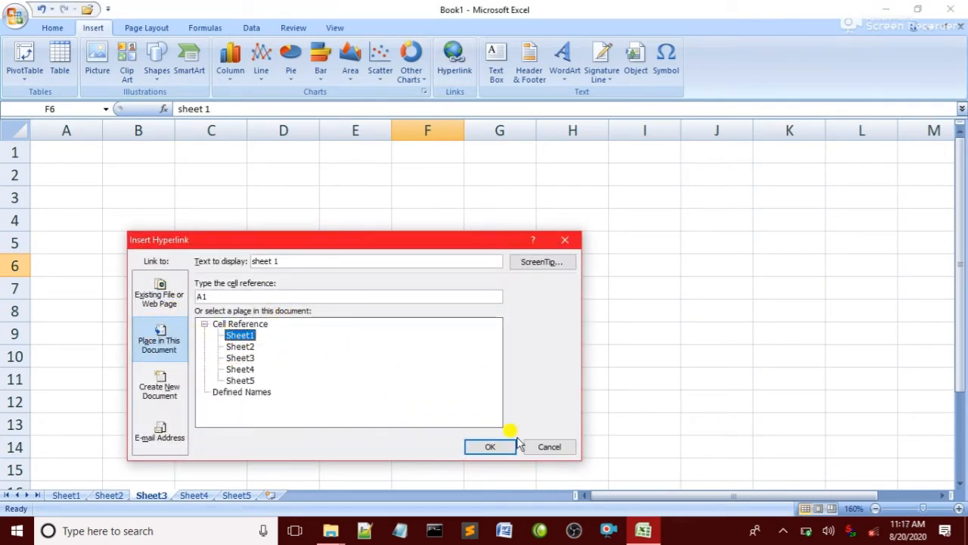
left_click(490, 445)
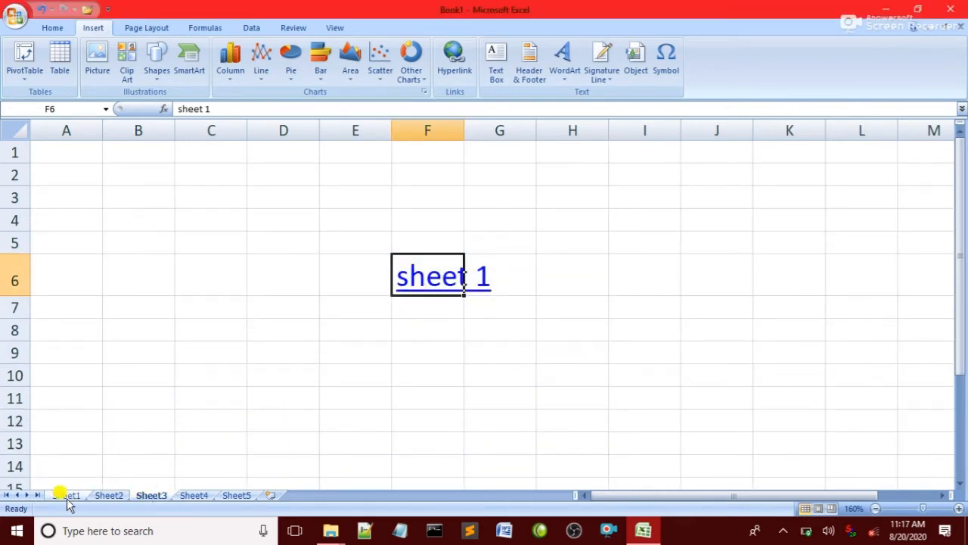
Follow the 'sheet 1' link back to Sheet1, then show Sheet2 zoomed to 160%
left_click(425, 284)
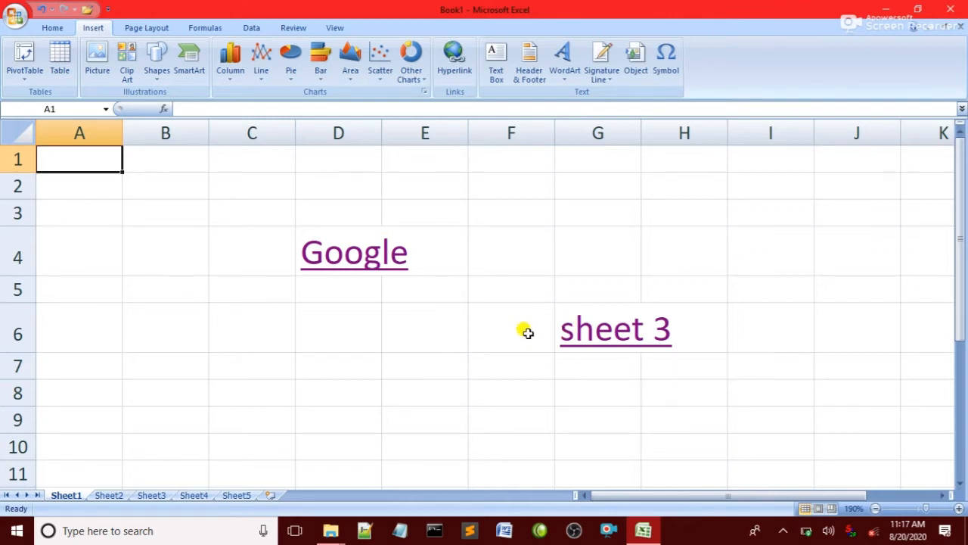
left_click(108, 496)
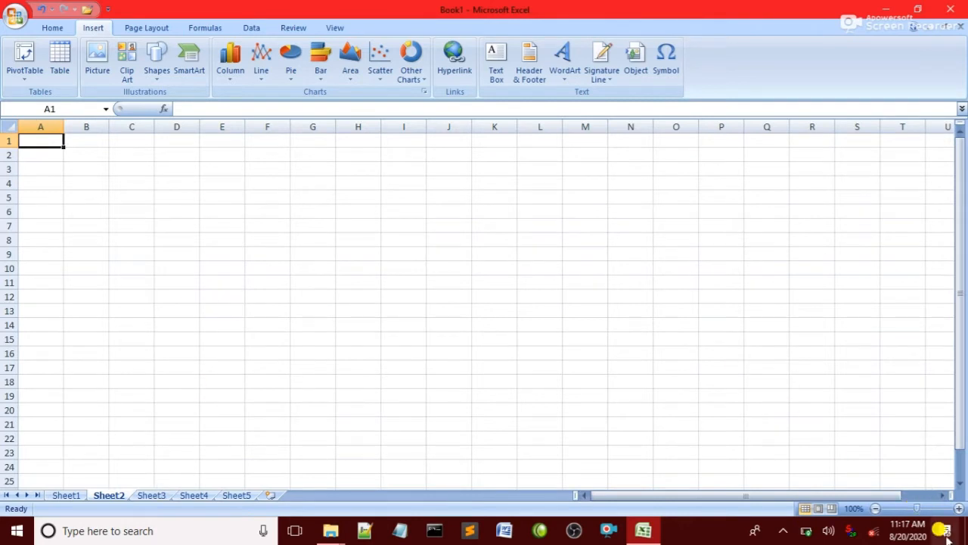
left_click(957, 508)
left_click(957, 508)
left_click(958, 508)
left_click(957, 508)
left_click(957, 508)
left_click(957, 508)
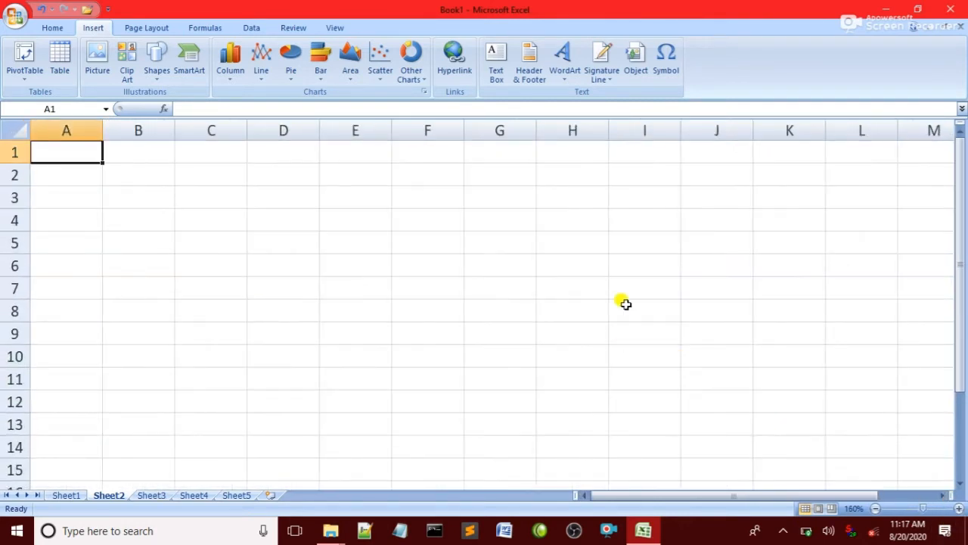
Draw a text box over columns C–E reading 'hello this is learning of MS EXCEL 2007. Plz subscribe my channel.'
left_click(496, 67)
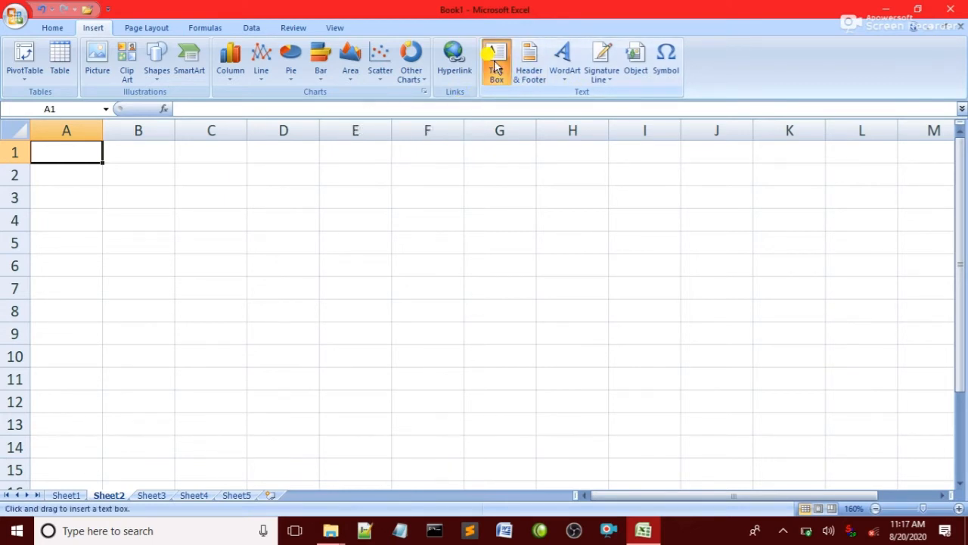
left_click_drag(212, 167, 398, 393)
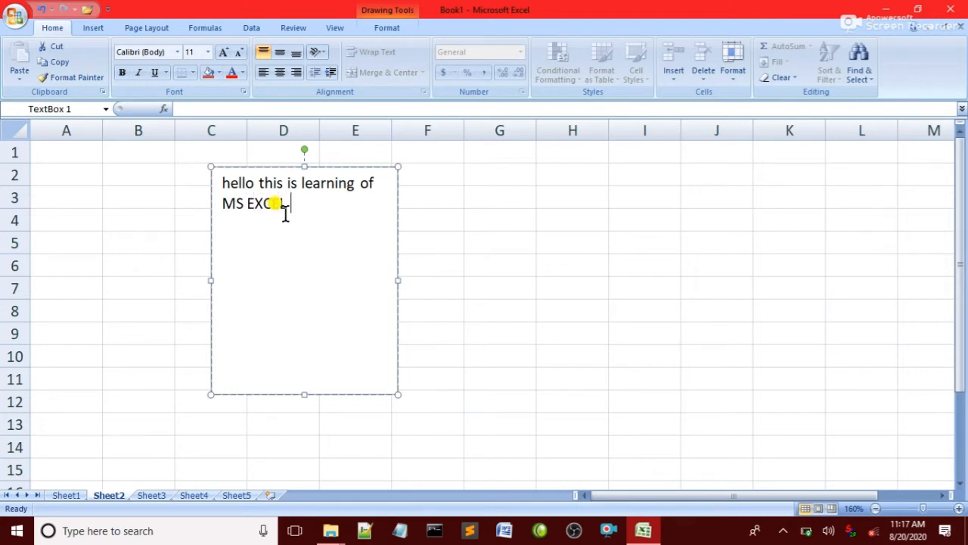
type("2007.")
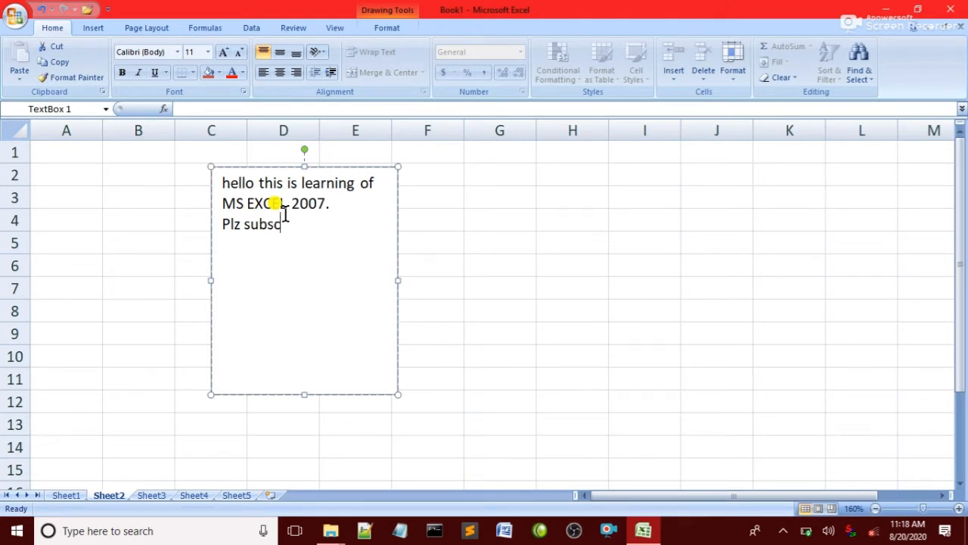
type("ribe my channel.")
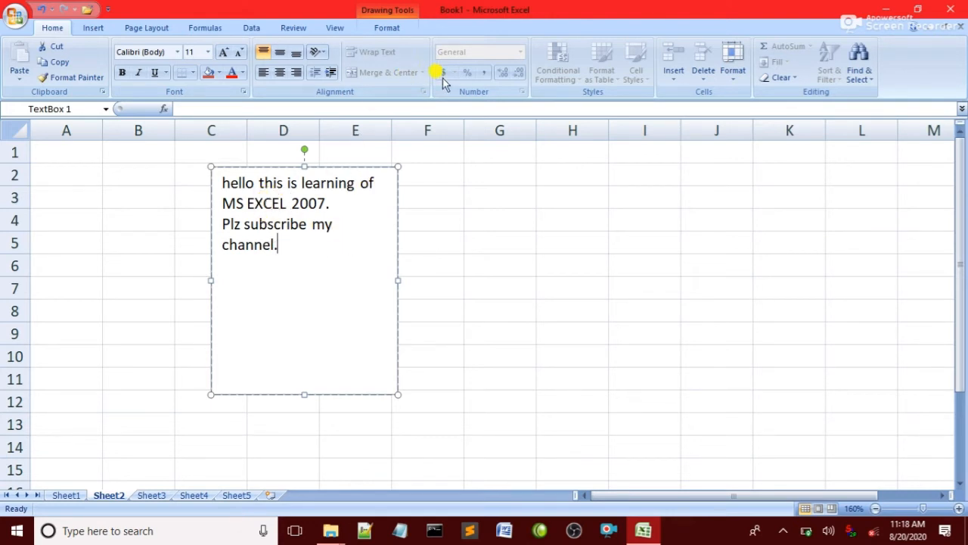
left_click(93, 27)
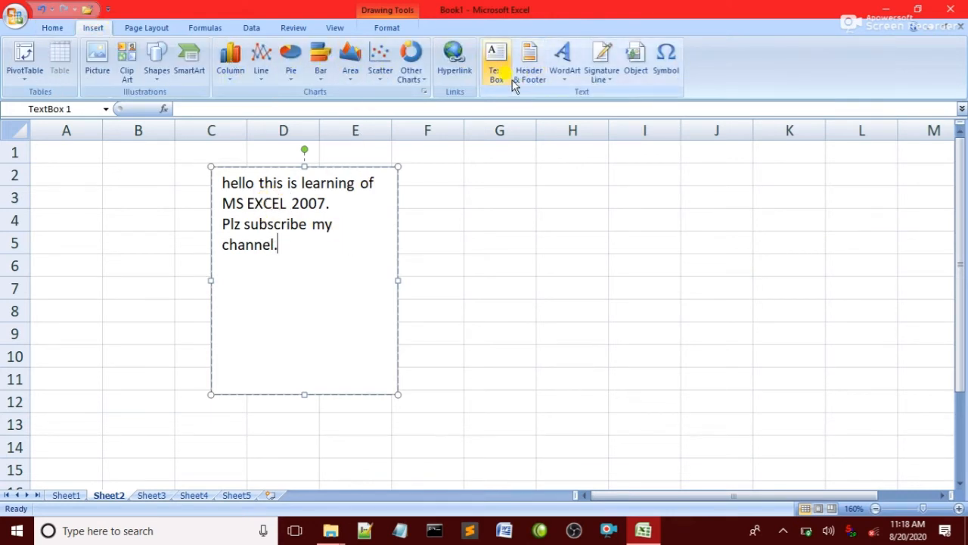
Widen the text box to the right and shorten it to end near row 6
left_click(359, 225)
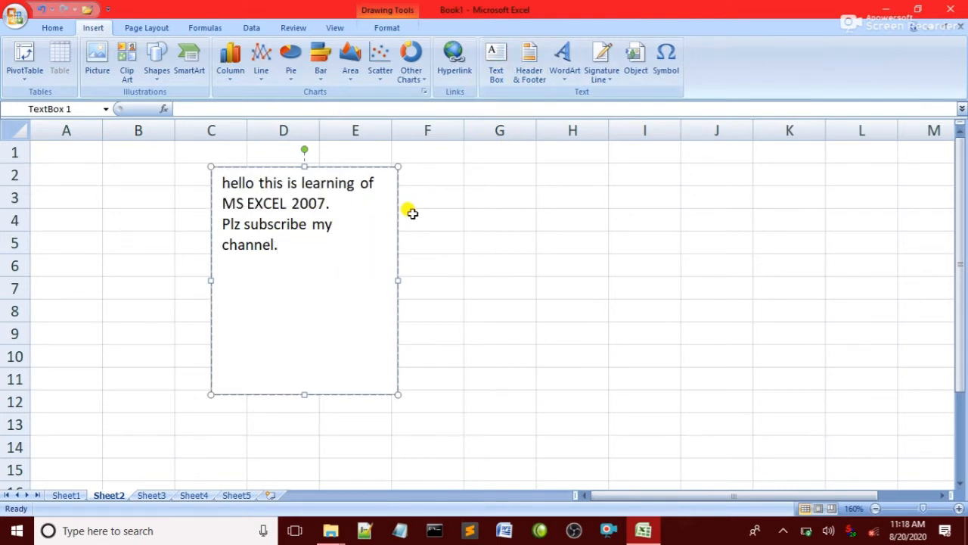
left_click(302, 165)
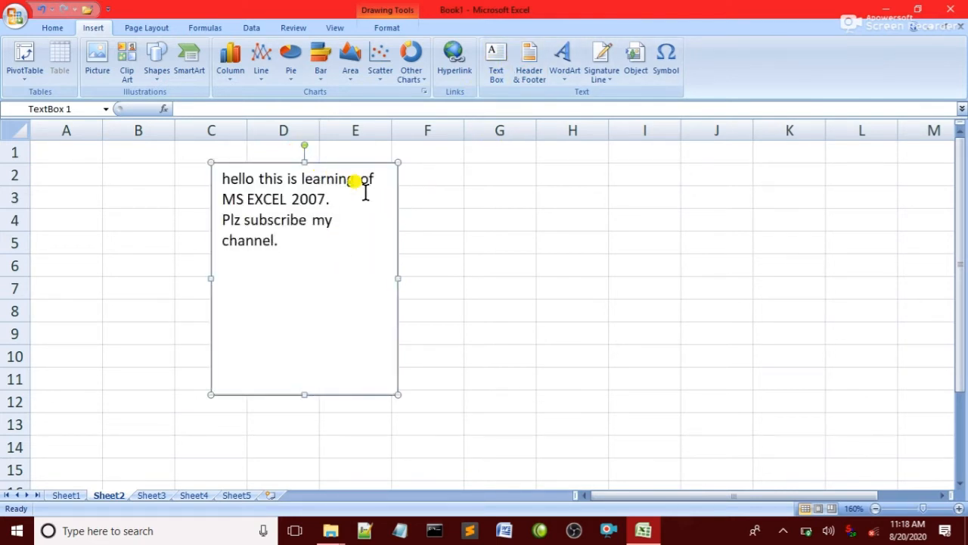
left_click_drag(398, 279, 467, 279)
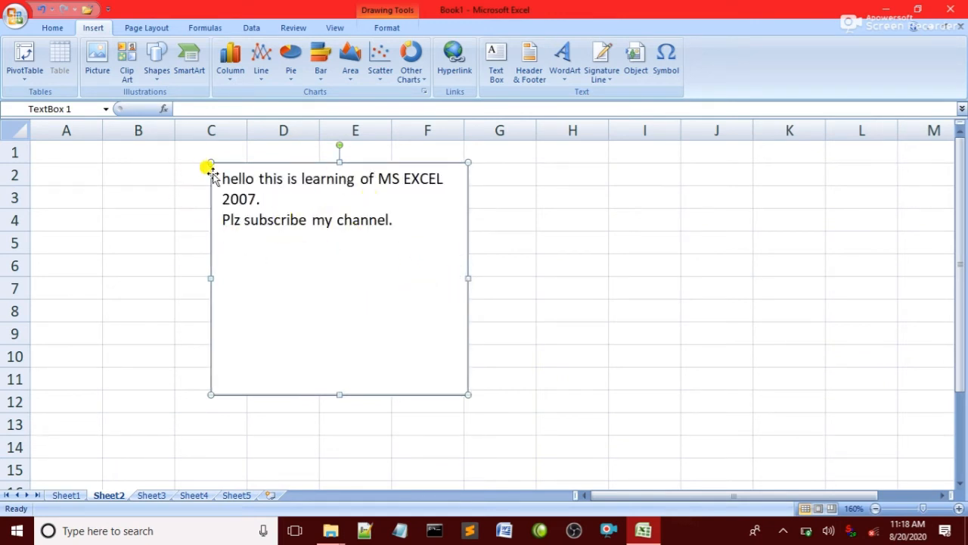
left_click_drag(312, 274, 462, 281)
left_click(336, 162)
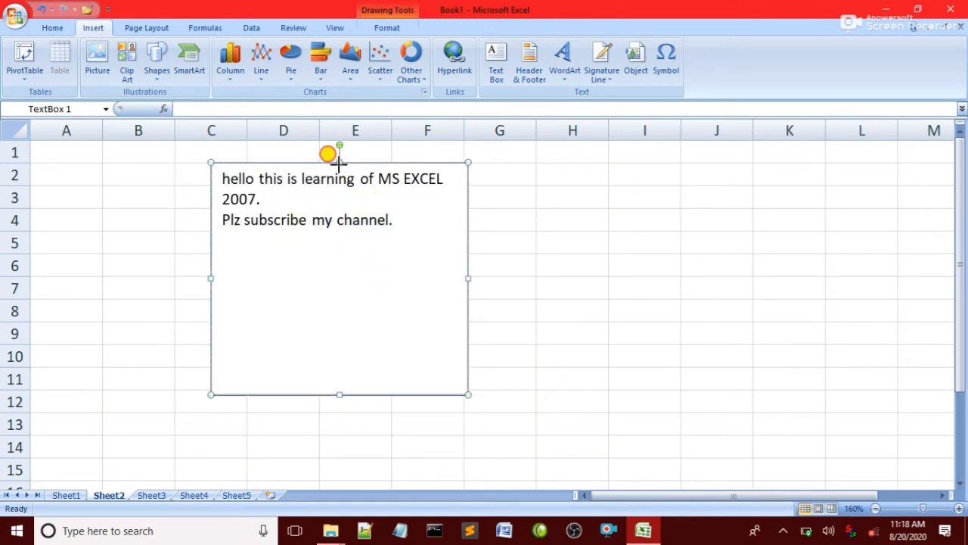
left_click_drag(342, 398, 339, 269)
Tilt the text box slightly clockwise, then delete it
left_click(333, 388)
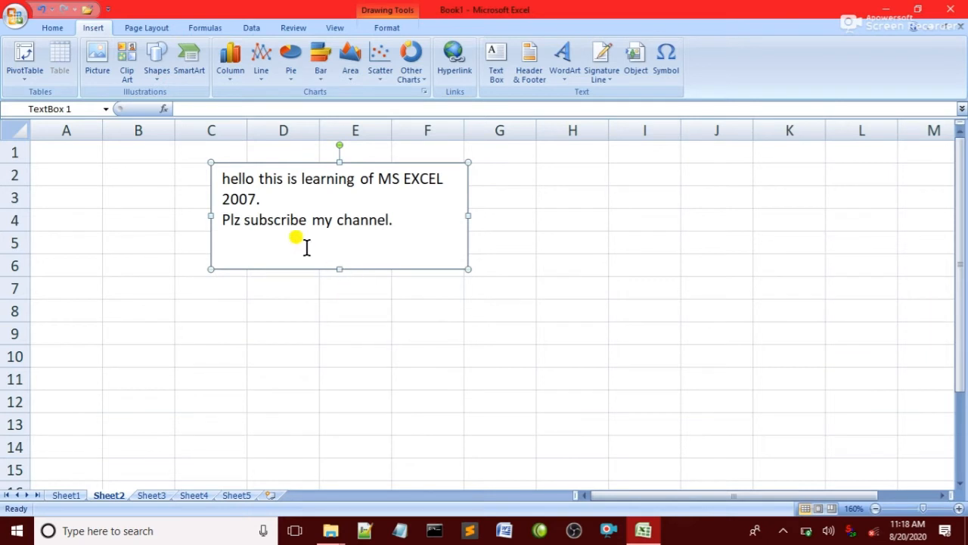
left_click_drag(334, 147, 356, 147)
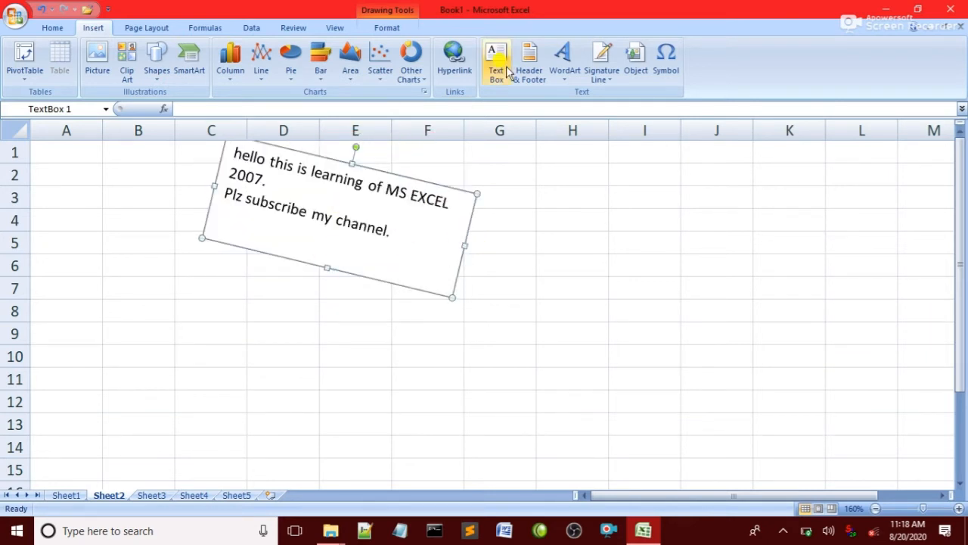
key("Delete")
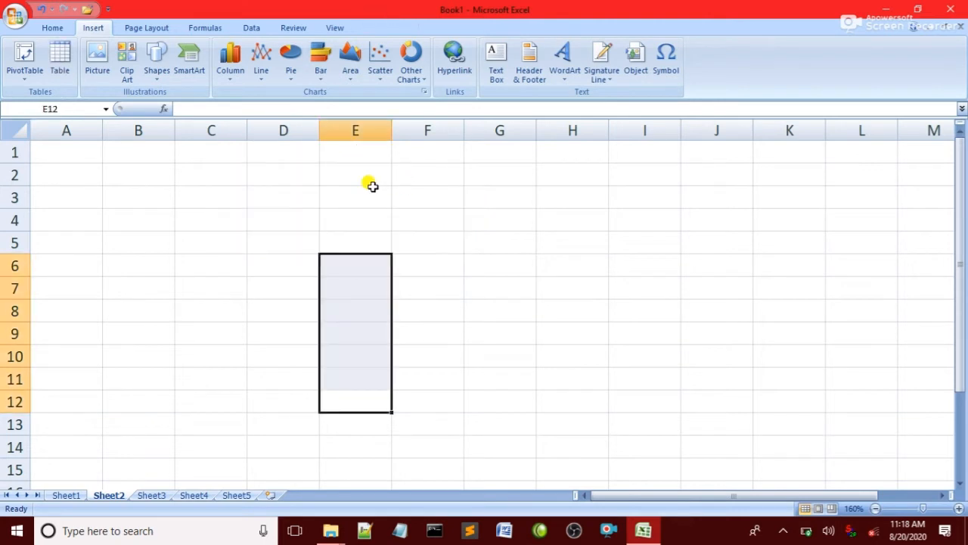
Open Sheet2's page header for editing and visit its left, centre and right sections
left_click(295, 208)
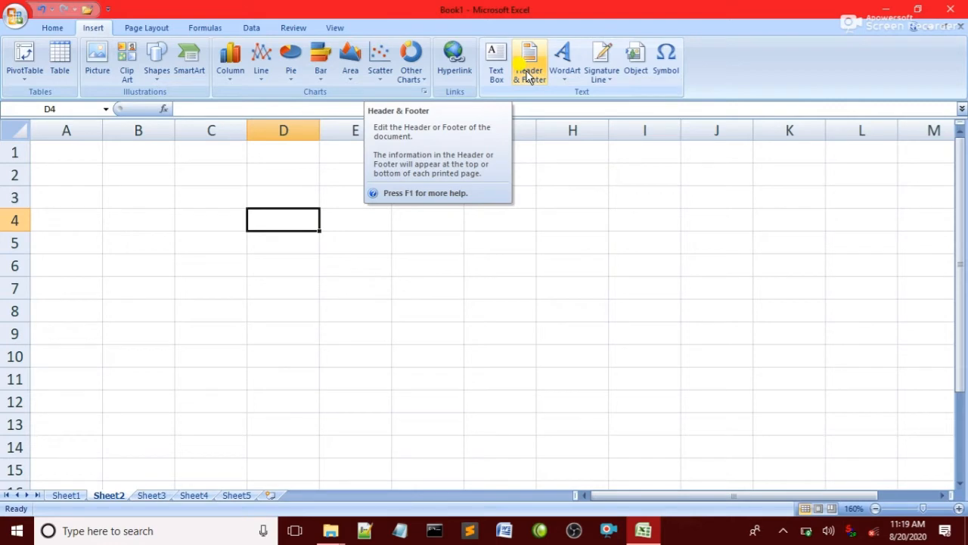
left_click(530, 70)
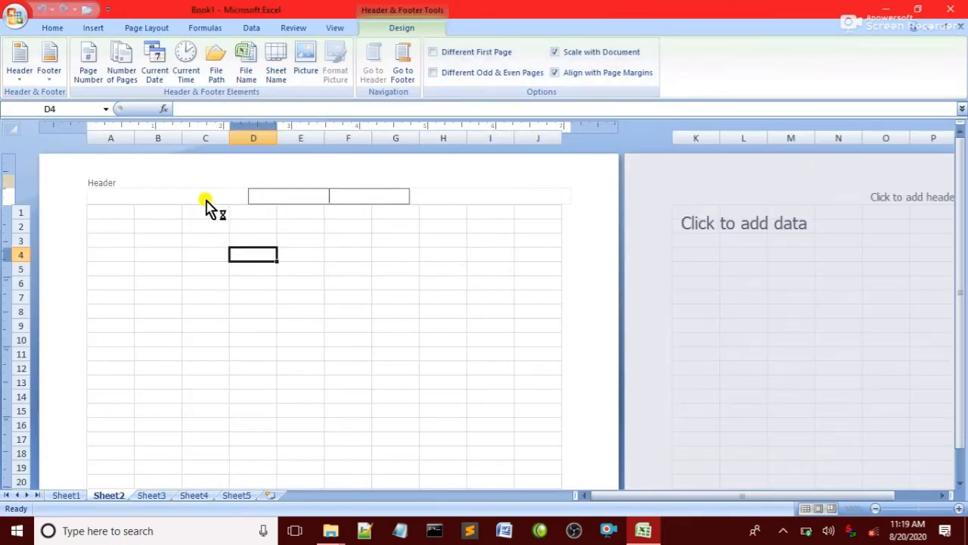
left_click(140, 198)
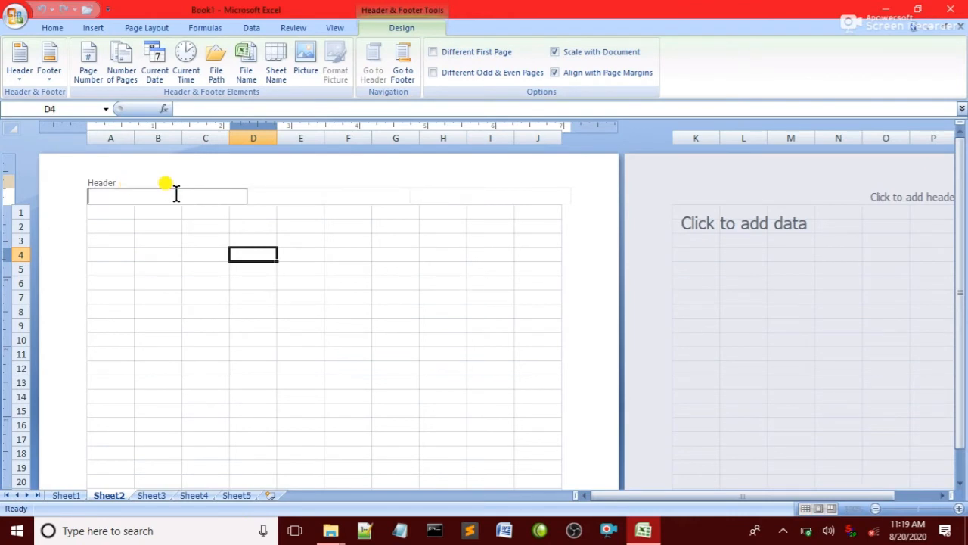
left_click(299, 195)
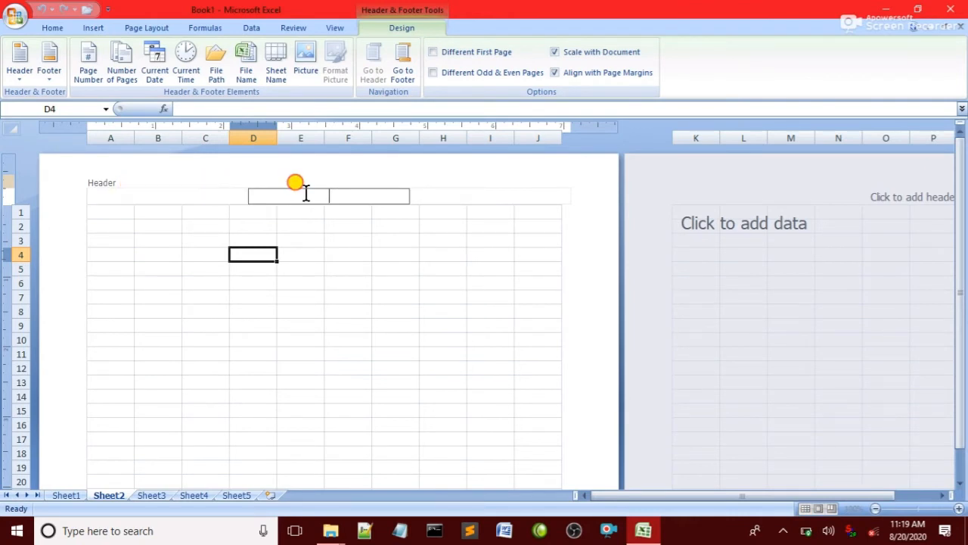
left_click(473, 195)
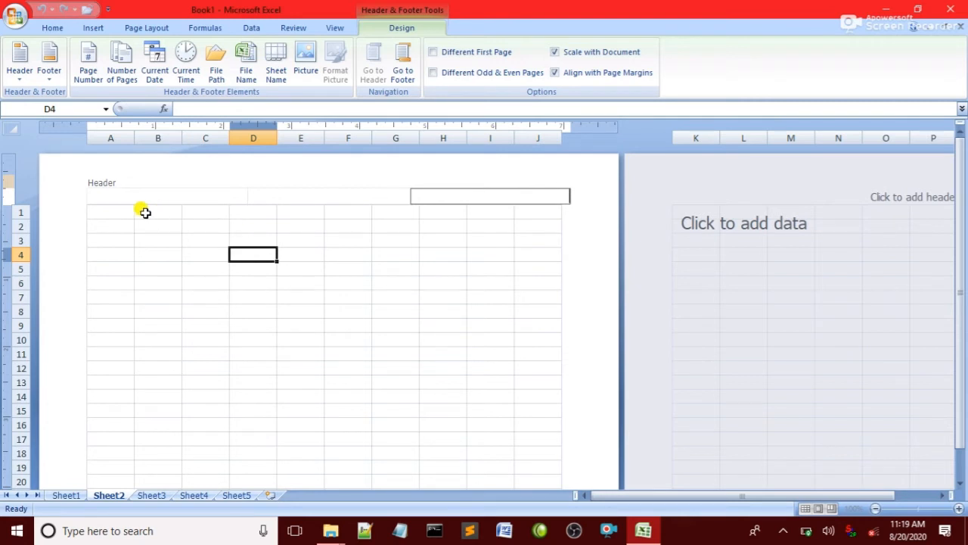
left_click(125, 194)
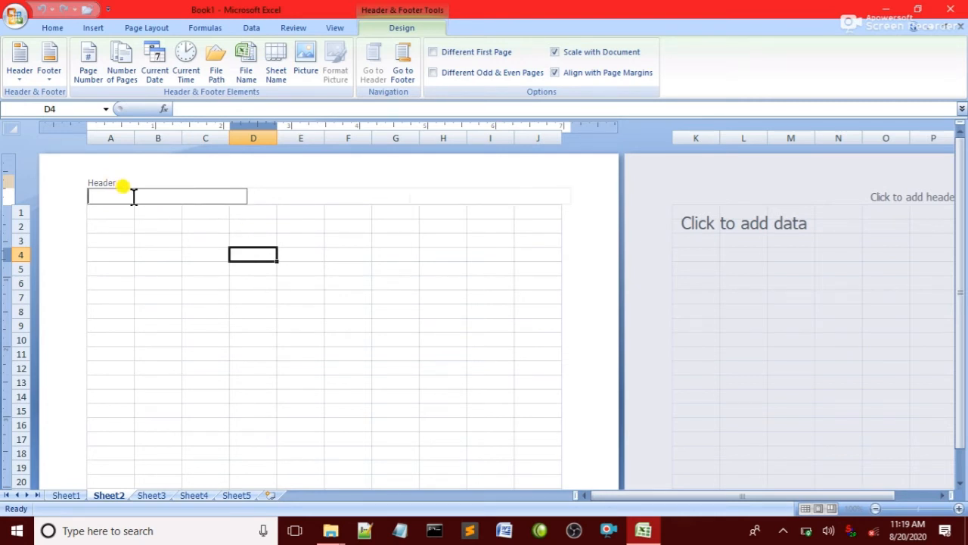
Insert Page Number on the left, Current Time in the centre, Current Date on the right
left_click(79, 75)
left_click(270, 195)
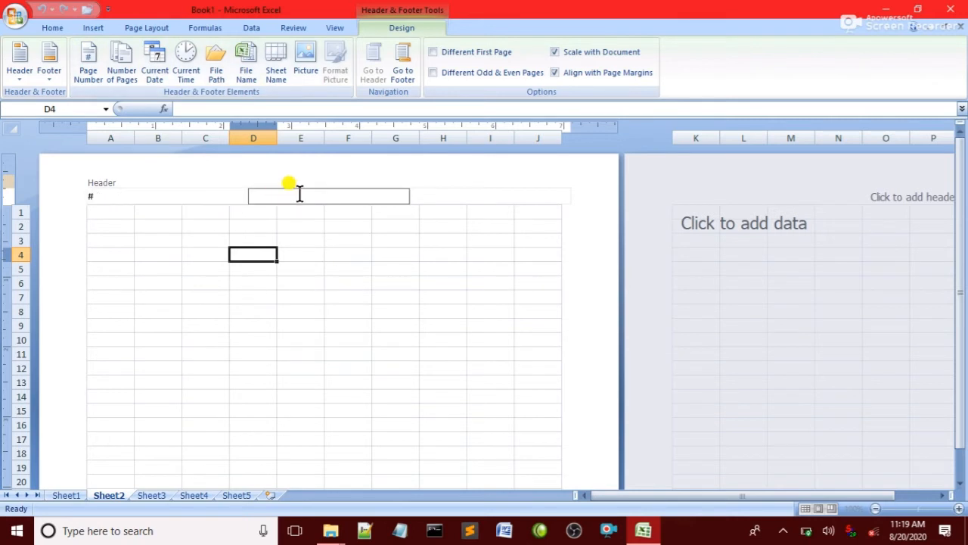
left_click(184, 61)
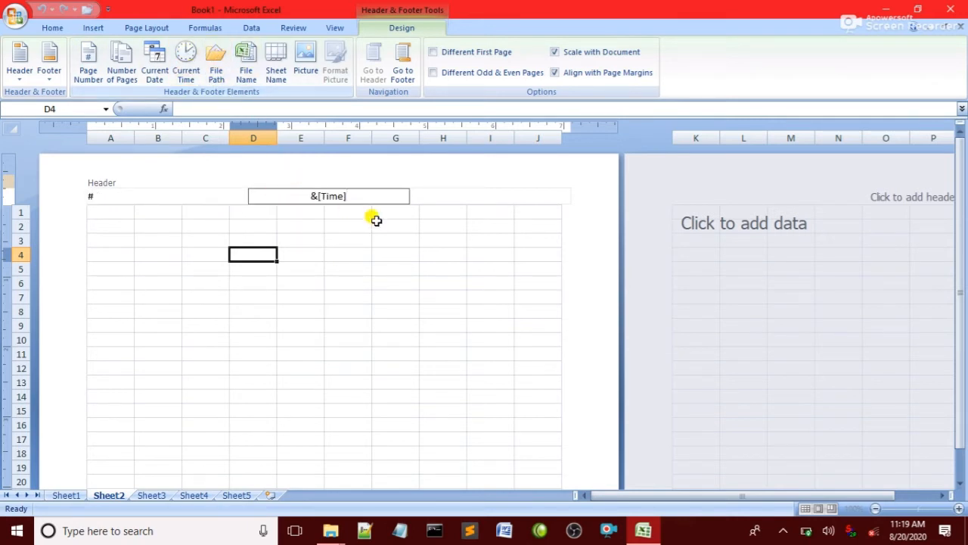
left_click(479, 194)
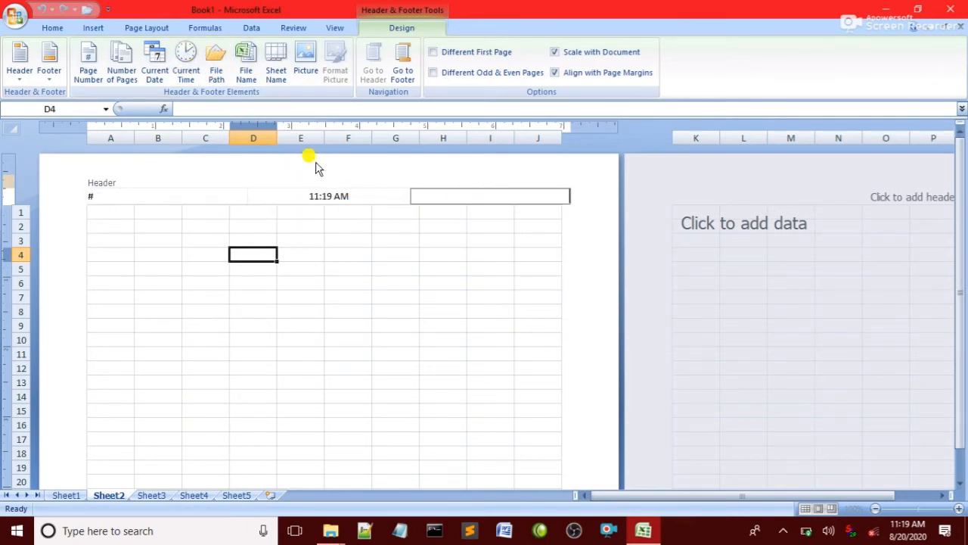
left_click(158, 66)
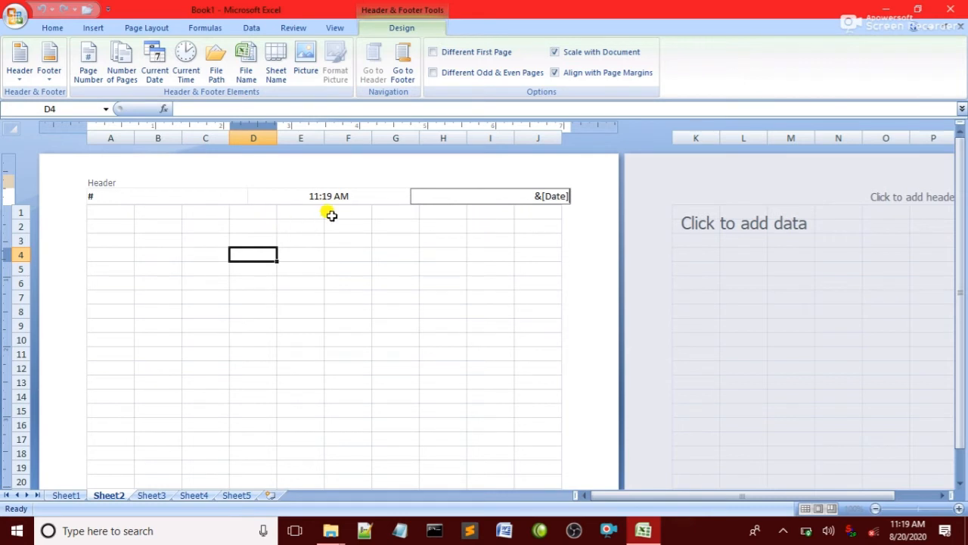
left_click_drag(957, 197, 959, 244)
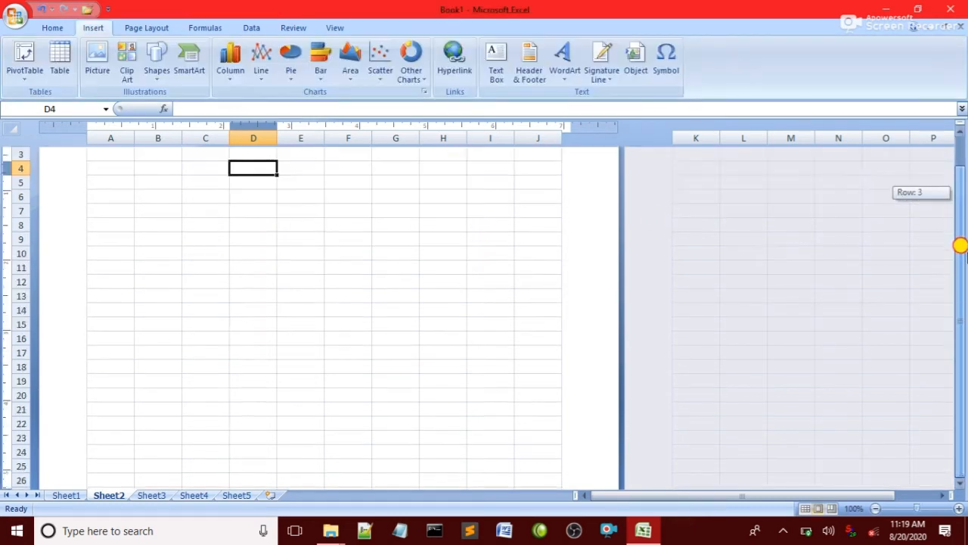
Put Current Date, File Name and Sheet Name fields in Sheet2's left, centre and right footer sections
left_click(961, 485)
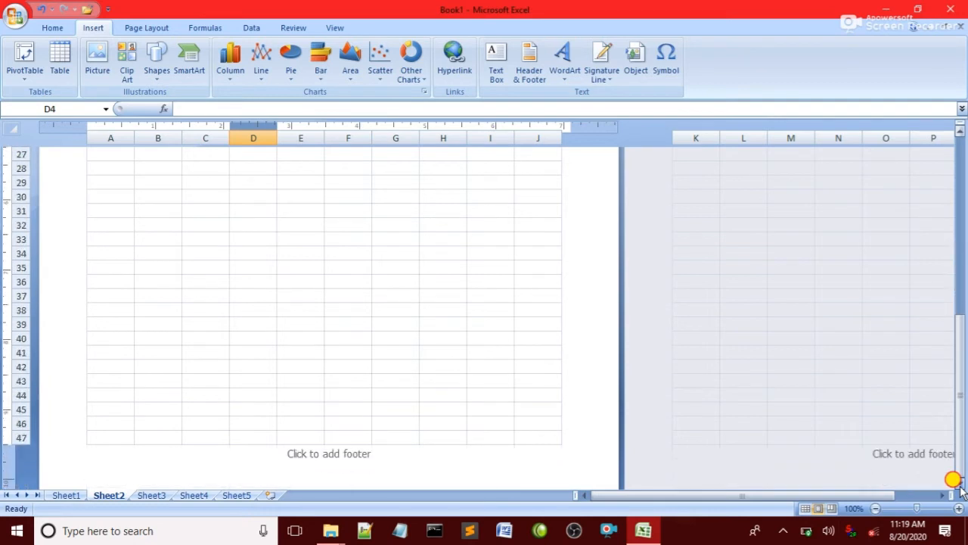
left_click(176, 296)
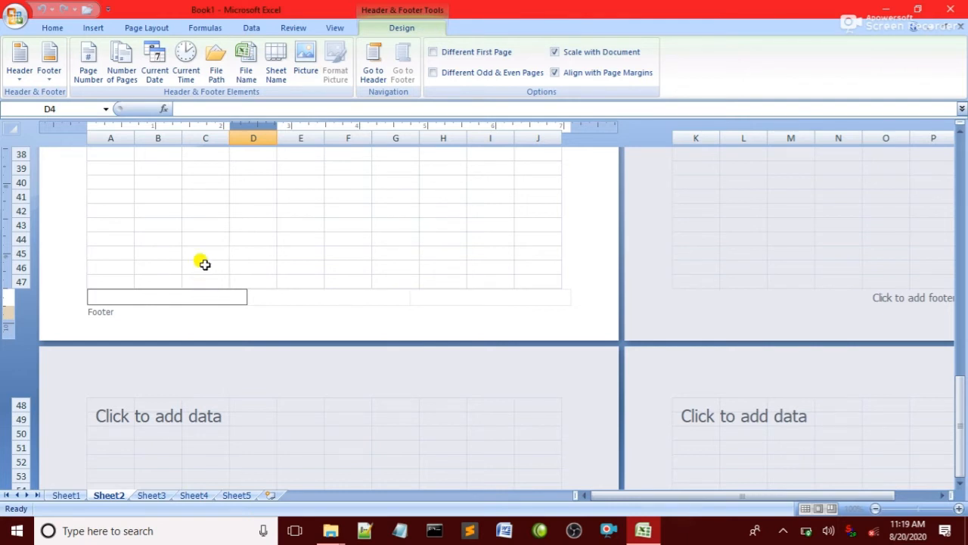
left_click(154, 68)
left_click(316, 301)
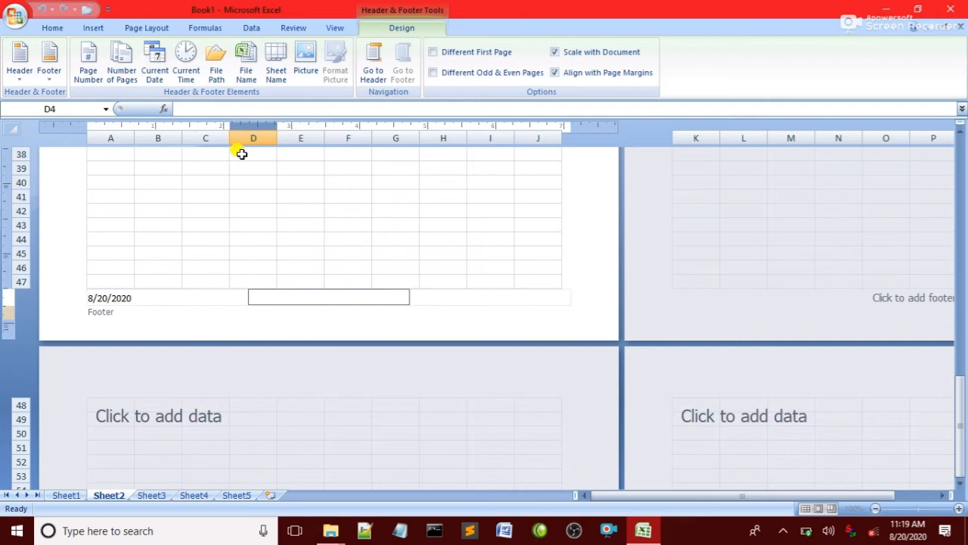
left_click(245, 64)
left_click(472, 297)
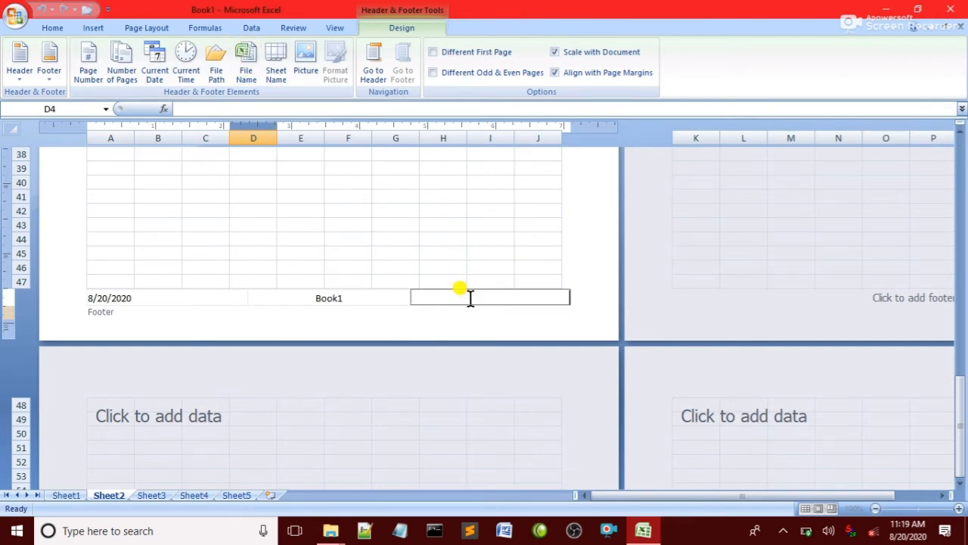
left_click(284, 70)
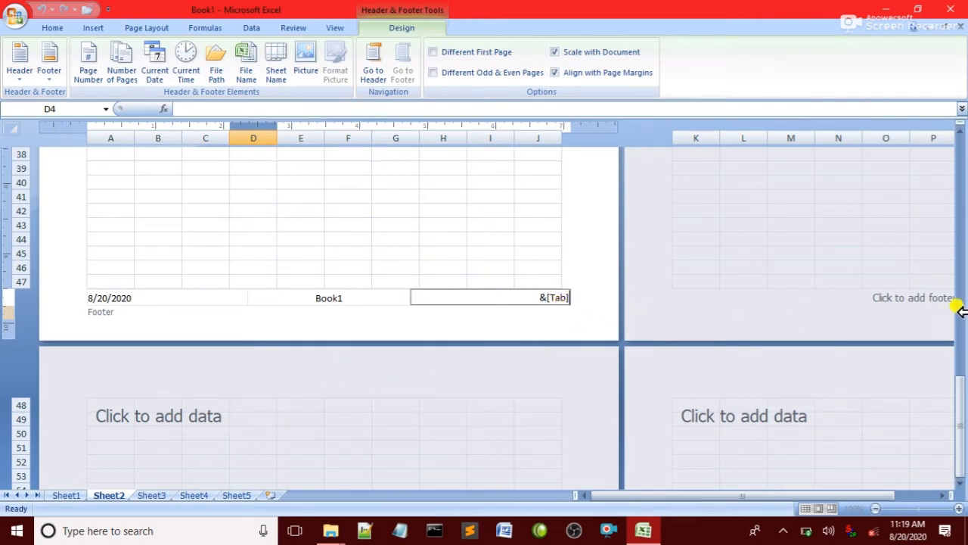
left_click_drag(957, 403, 951, 129)
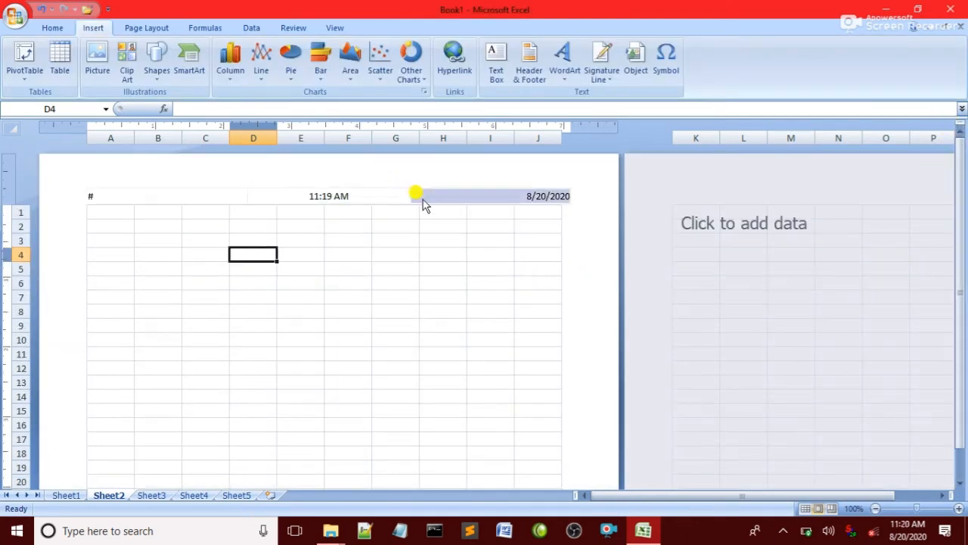
Try printing Sheet2 and dismiss the nothing-to-print warnings
key("ctrl+F2")
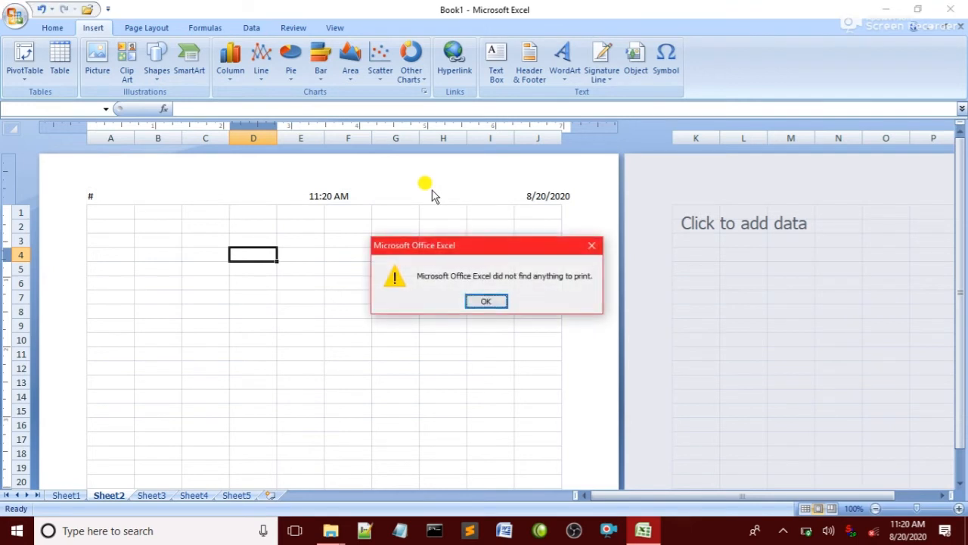
left_click(487, 301)
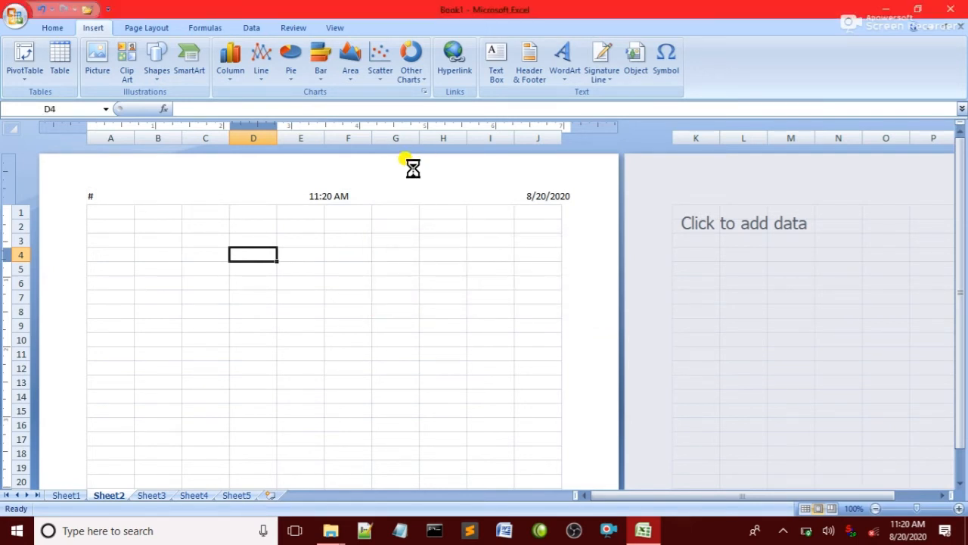
left_click(499, 299)
left_click(347, 317)
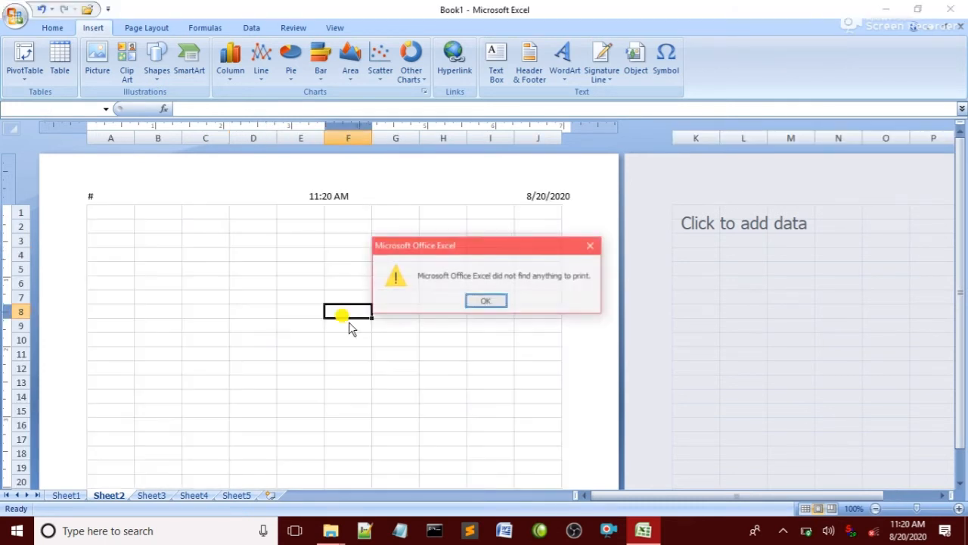
left_click(481, 300)
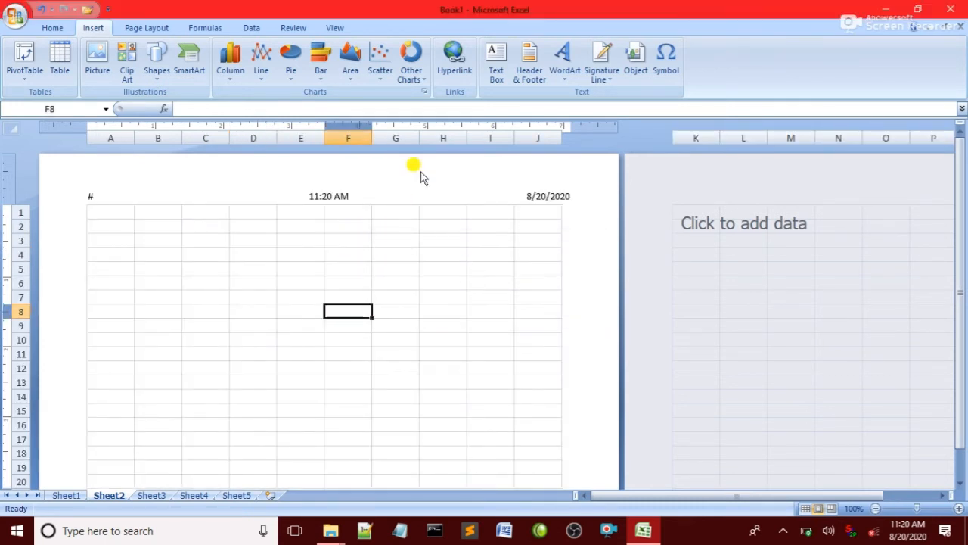
Leave header editing and switch Sheet2 from Page Layout back to Normal view
left_click(87, 195)
left_click(321, 196)
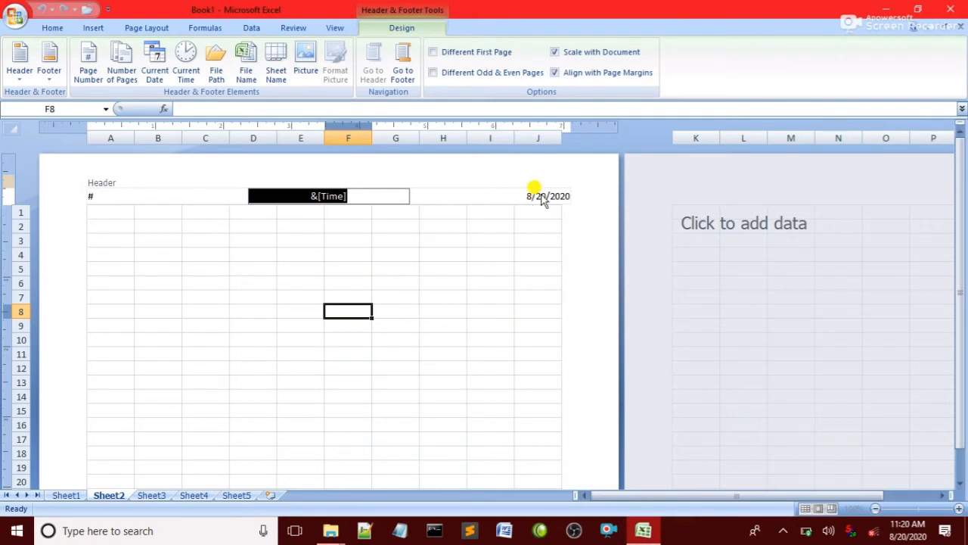
left_click(542, 196)
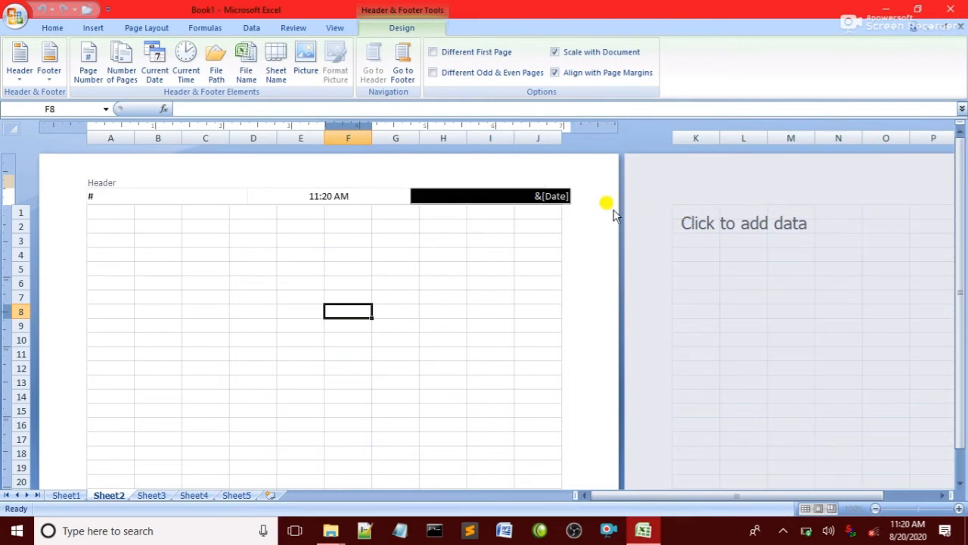
left_click(335, 28)
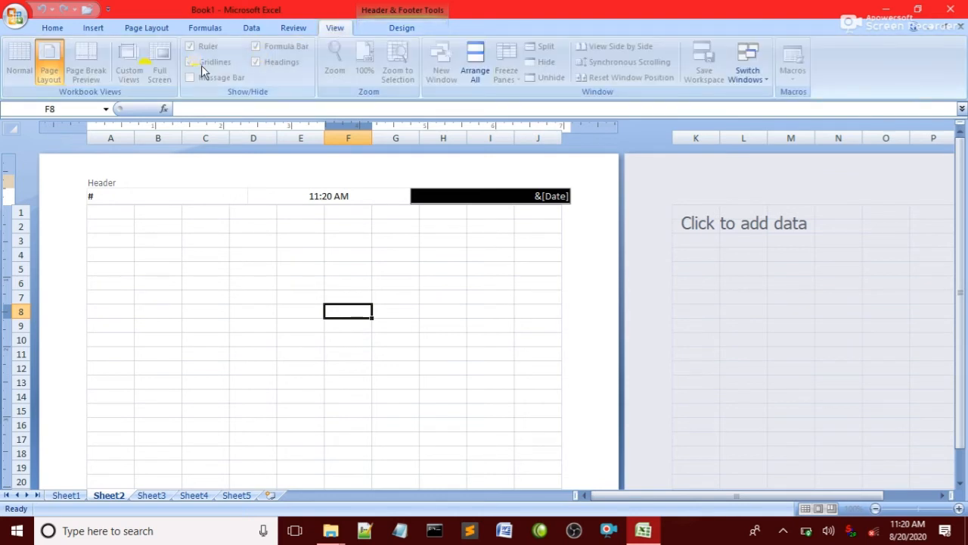
left_click(173, 163)
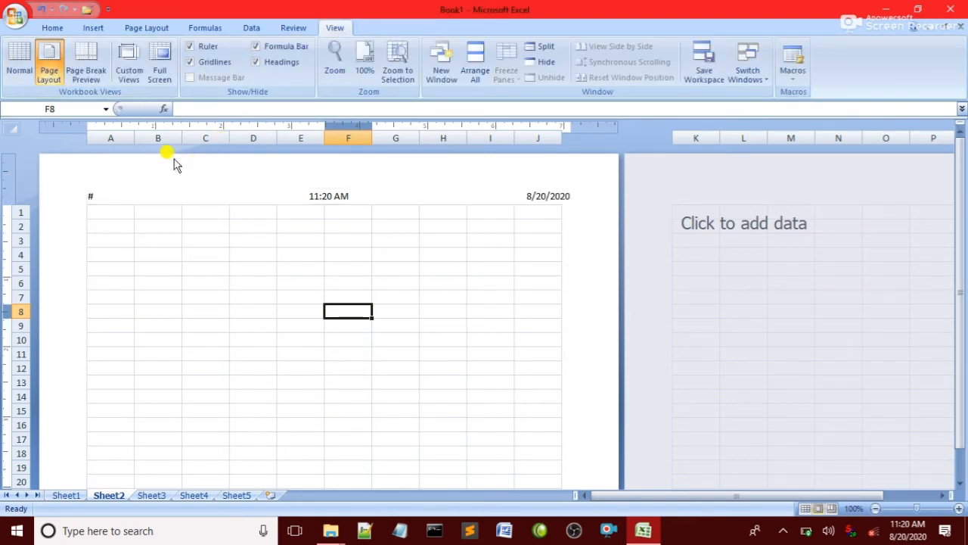
left_click(20, 68)
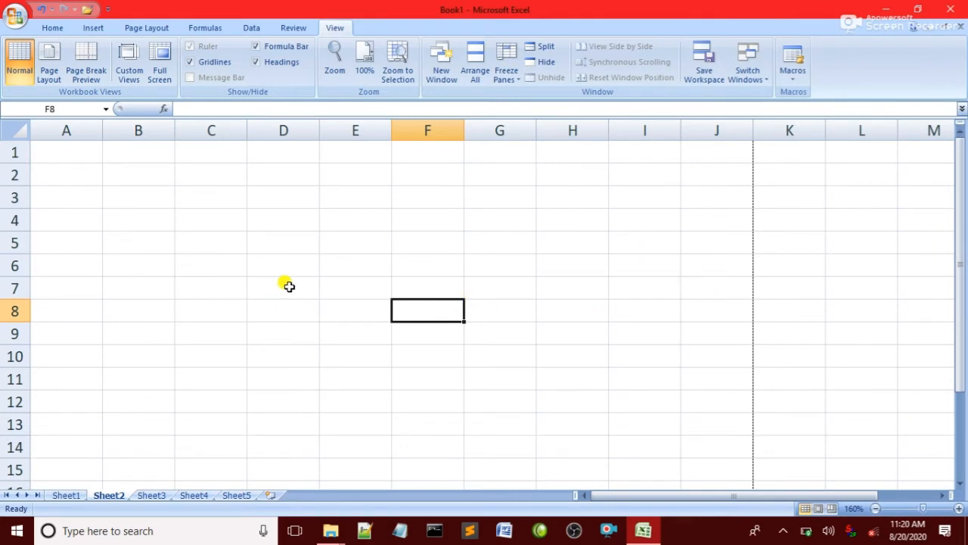
Insert dark blue WordArt on Sheet2 reading 'pakistan'
left_click(90, 28)
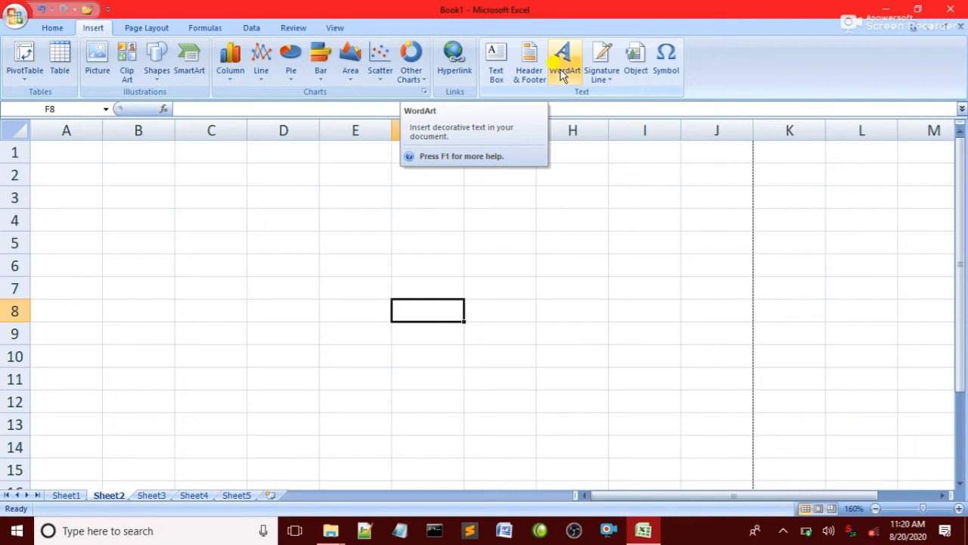
left_click(560, 72)
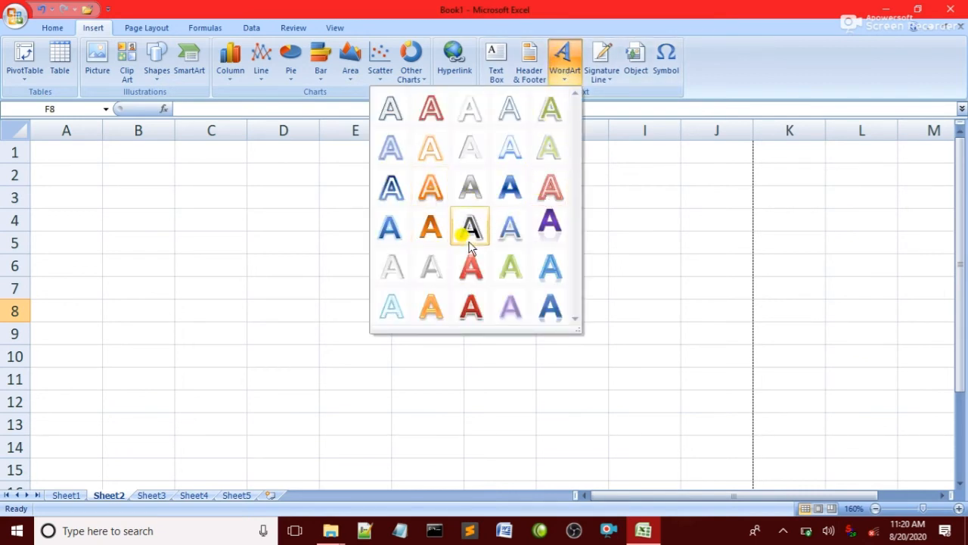
left_click(392, 189)
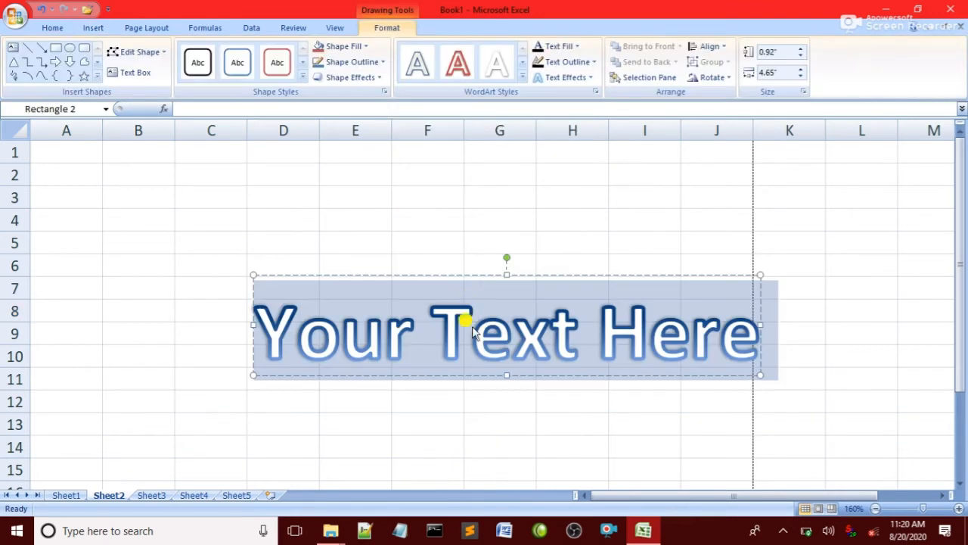
type("h")
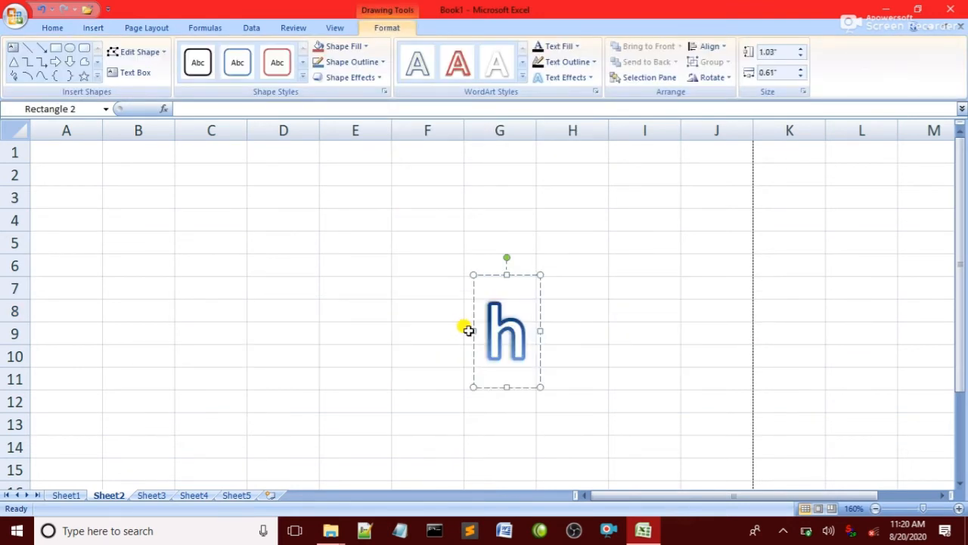
key("BackSpace")
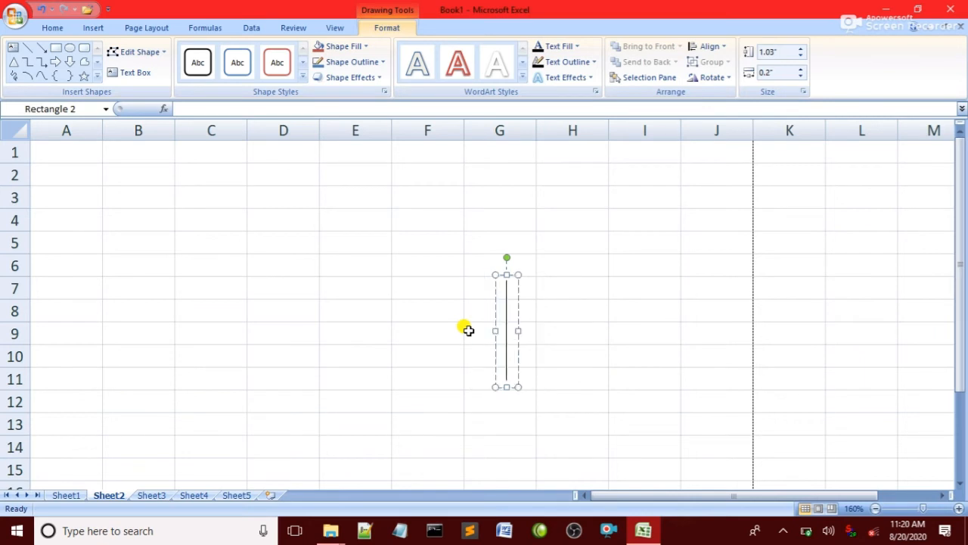
type("pakista")
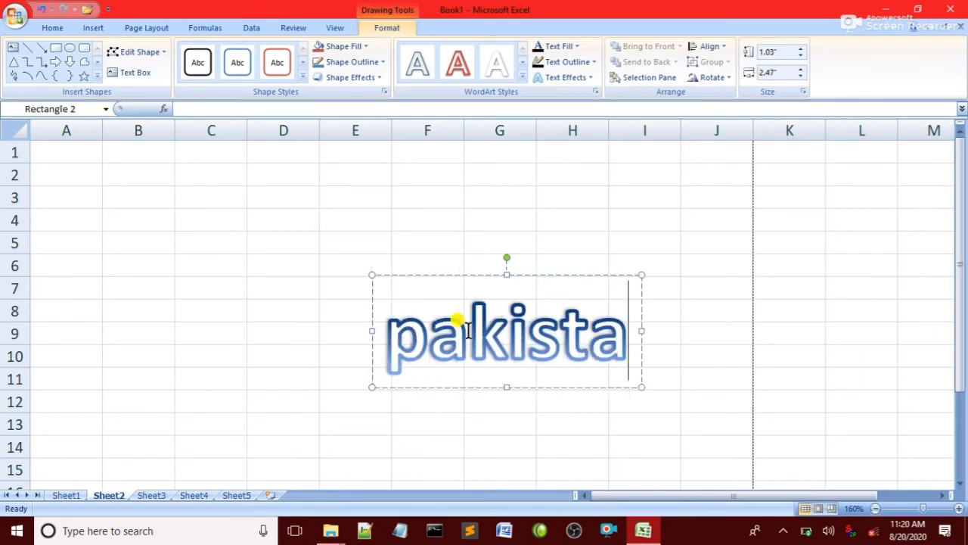
type("m")
key("BackSpace")
type("n")
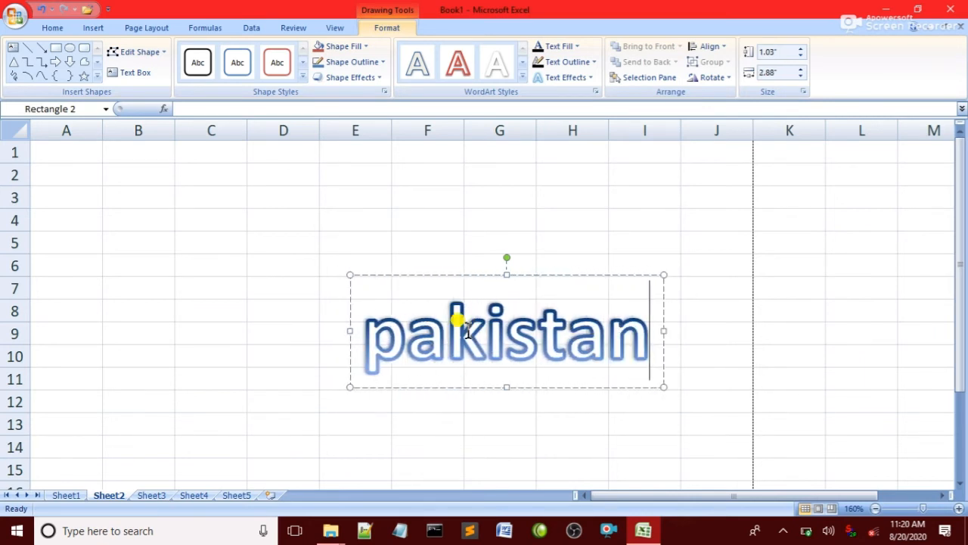
Restyle the 'pakistan' WordArt text with the orange WordArt style
left_click(522, 77)
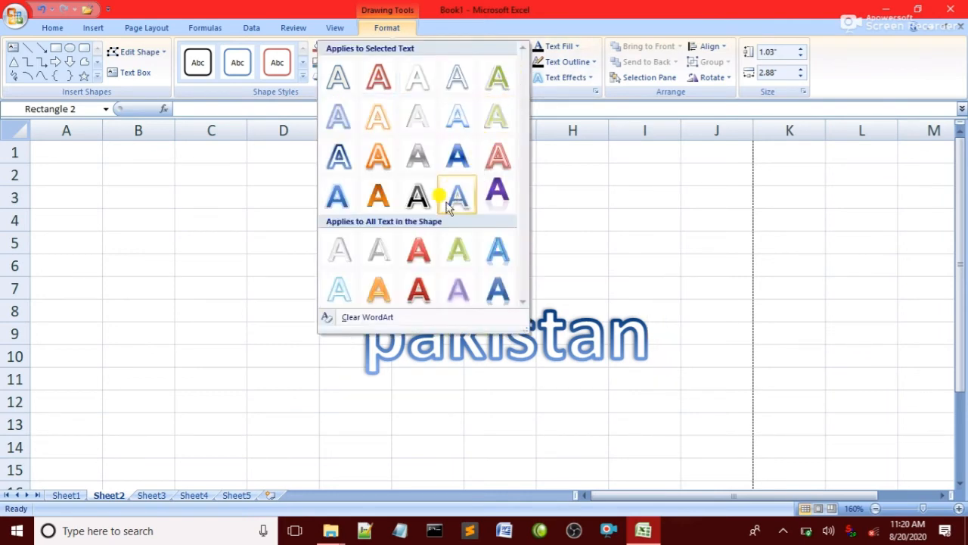
left_click(417, 198)
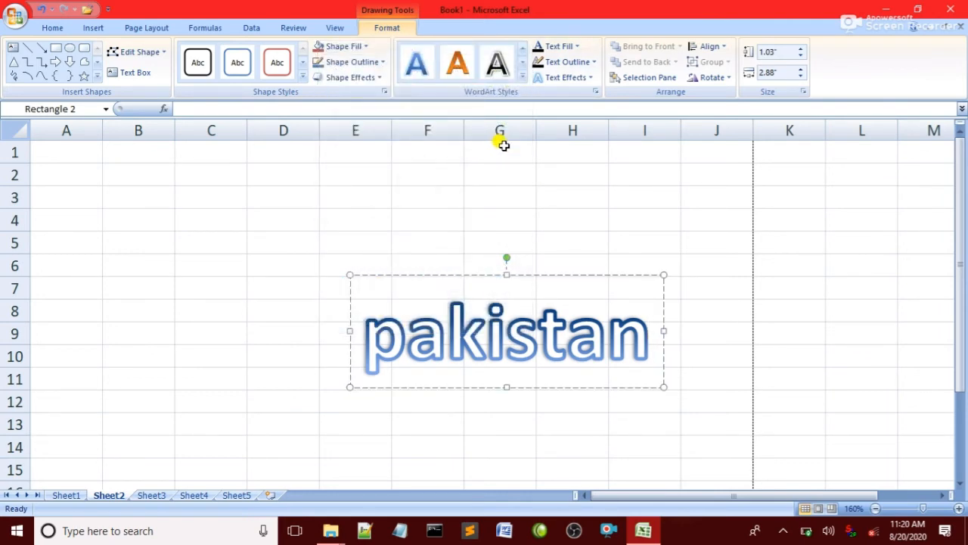
left_click(521, 76)
left_click(341, 151)
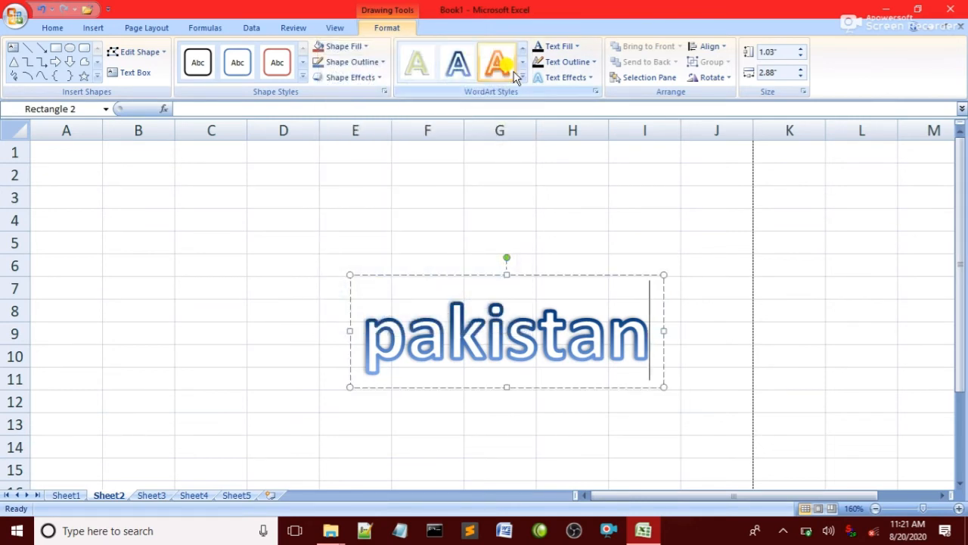
left_click(522, 76)
left_click(377, 195)
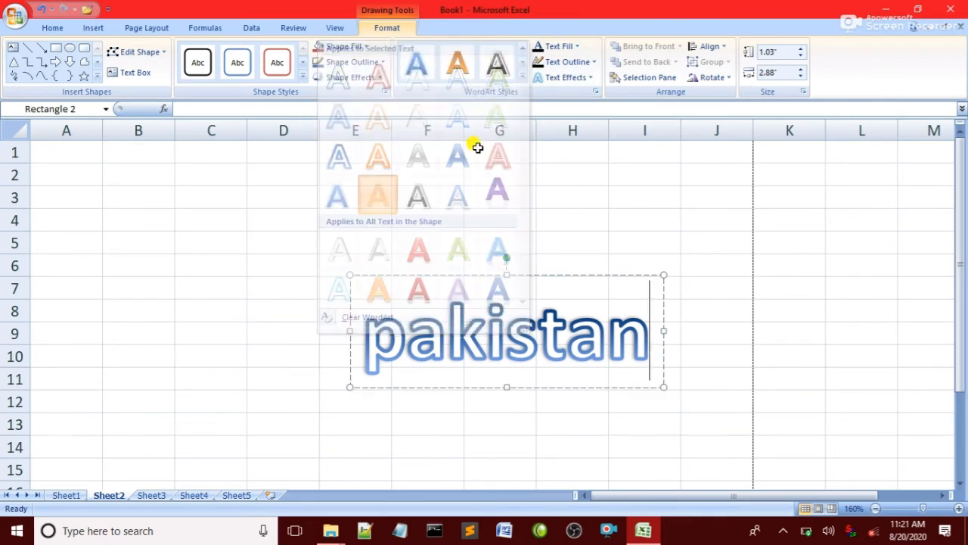
left_click_drag(640, 371, 354, 361)
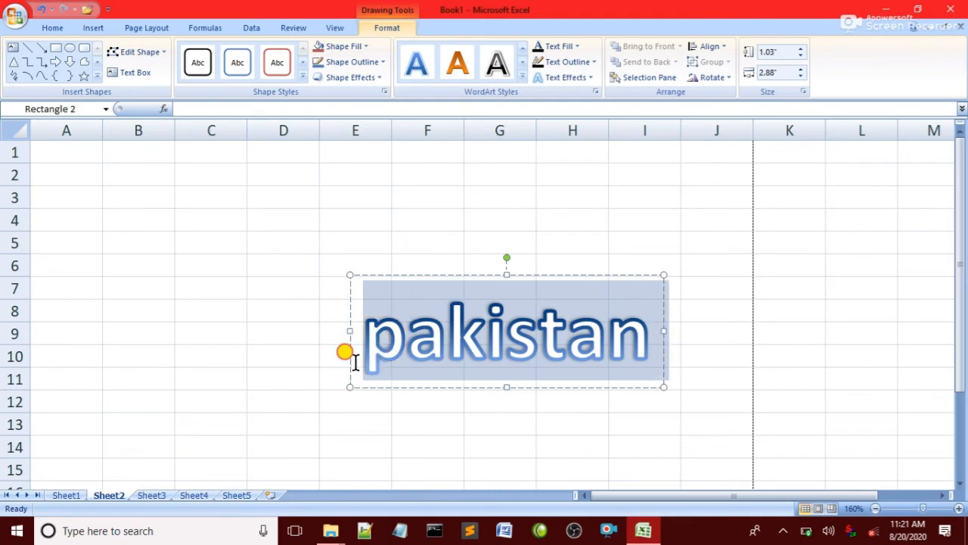
left_click(457, 64)
left_click(649, 318)
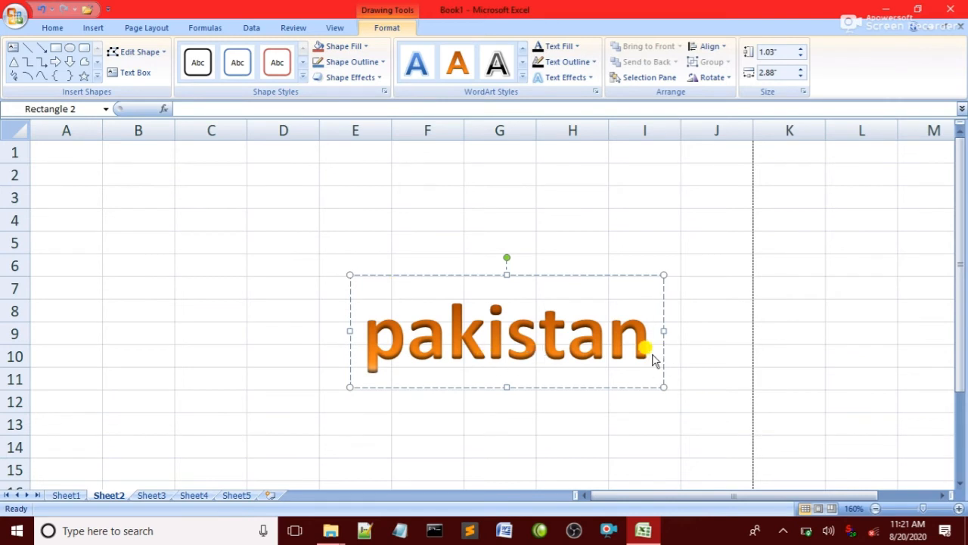
left_click(600, 340)
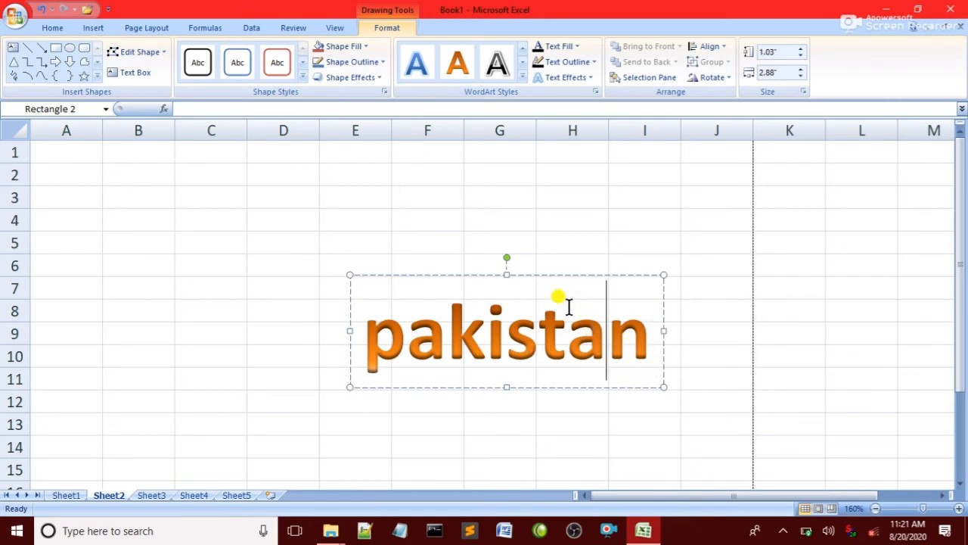
left_click(569, 307)
left_click(472, 295)
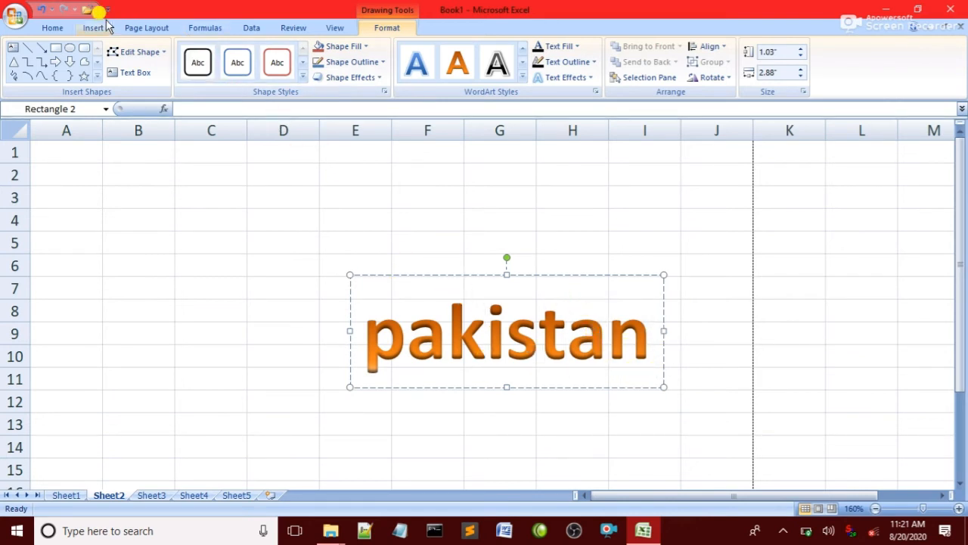
left_click(106, 25)
Undo the WordArt edits until the 'pakistan' WordArt disappears, leaving Sheet2 empty
left_click_drag(683, 271, 282, 388)
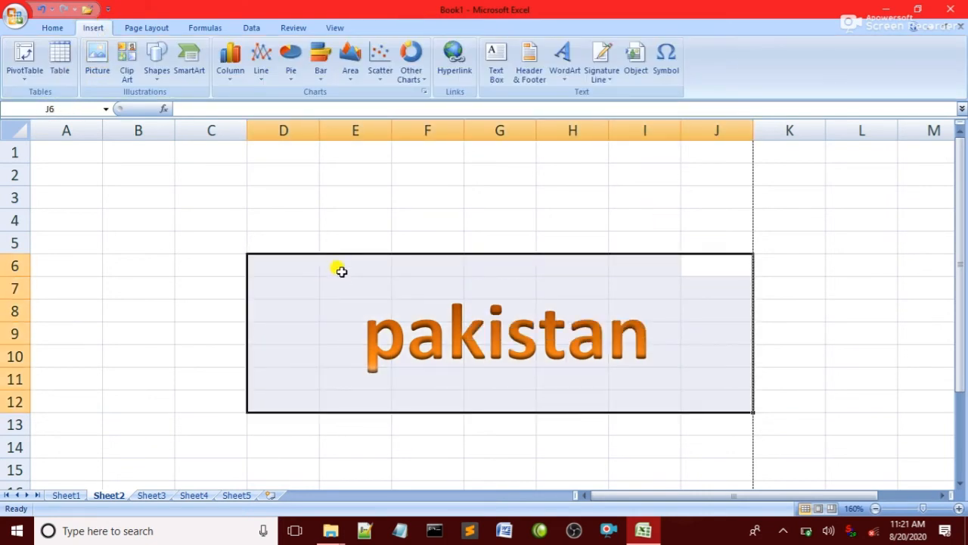
key("ctrl+z")
key("ctrl+z")
key("ctrl+z")
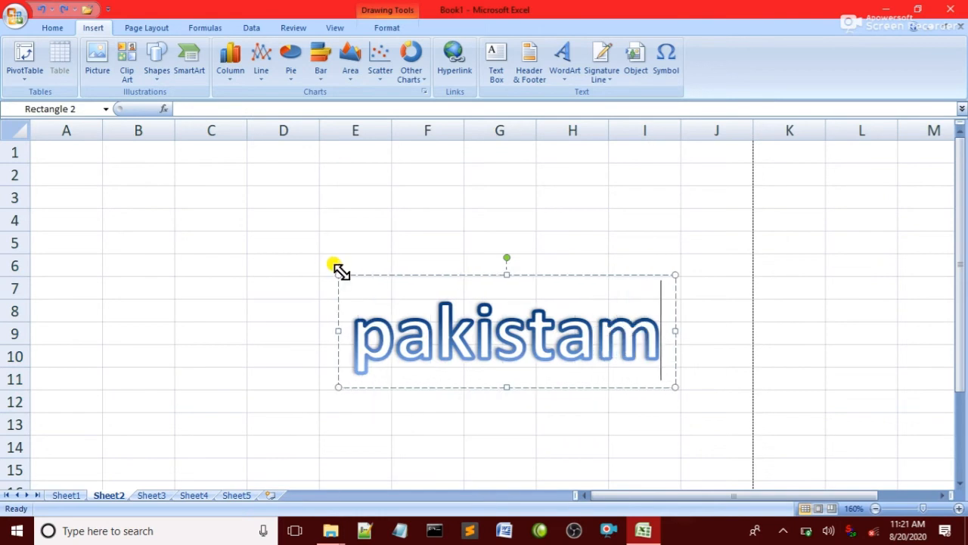
type("h")
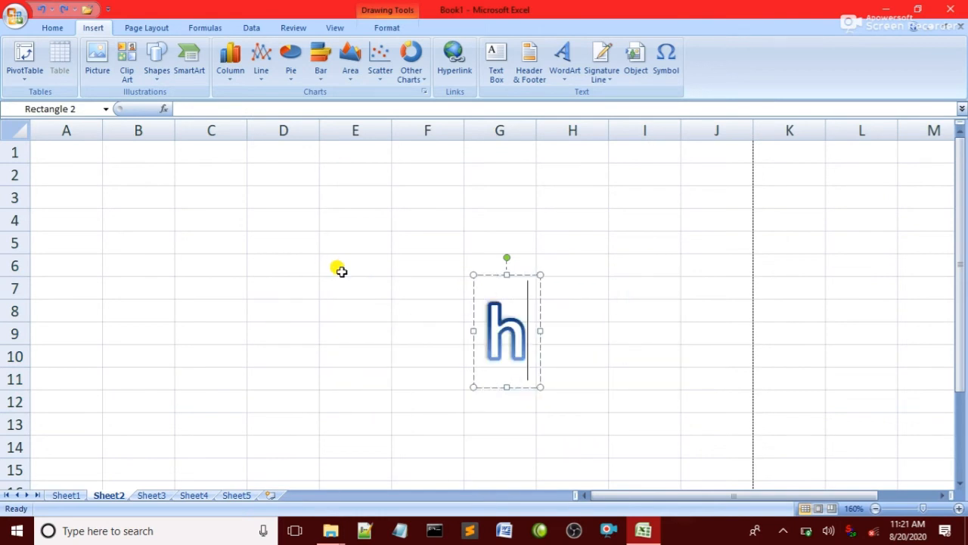
key("ctrl+z")
key("ctrl+z")
key("ctrl+z")
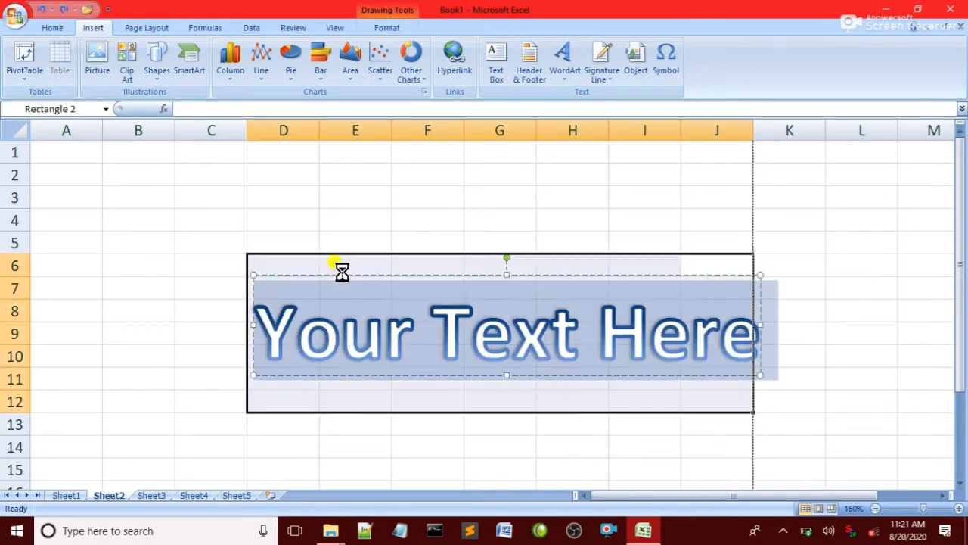
left_click(353, 215)
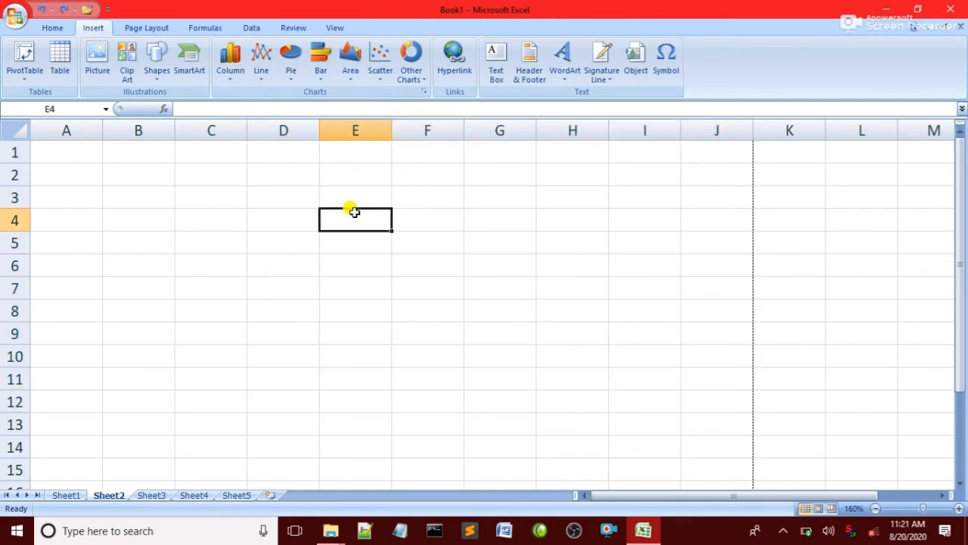
Add a Microsoft Office Signature Line, turning off the digital-signature notice
left_click(610, 80)
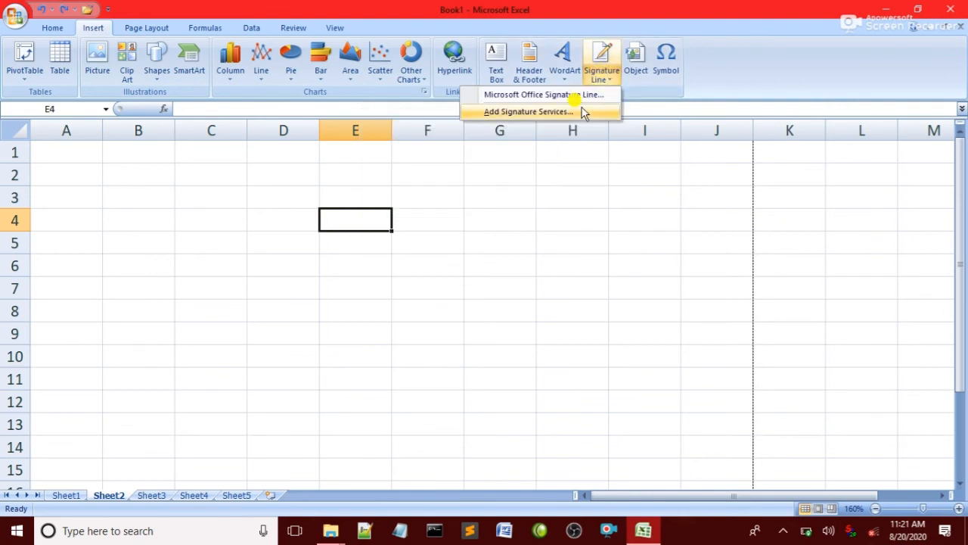
left_click(539, 97)
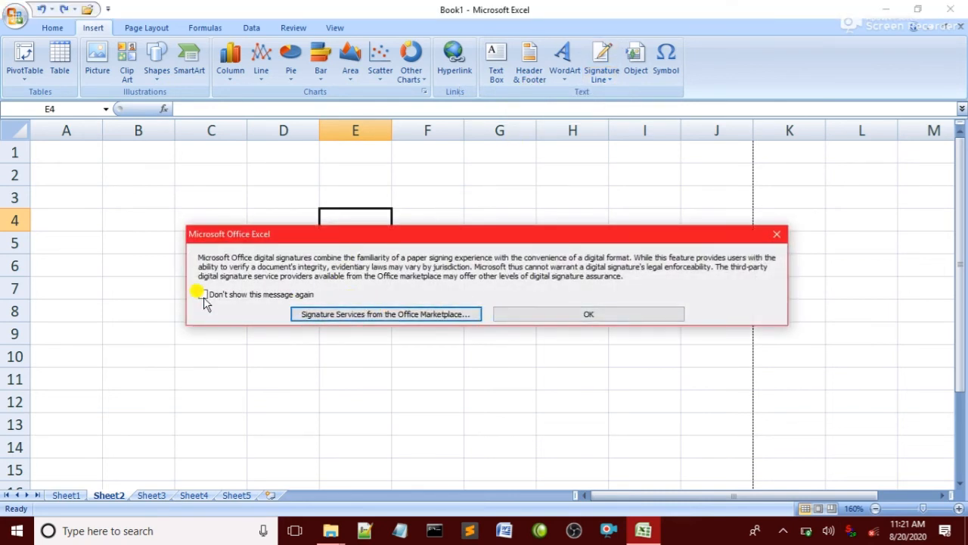
left_click(236, 299)
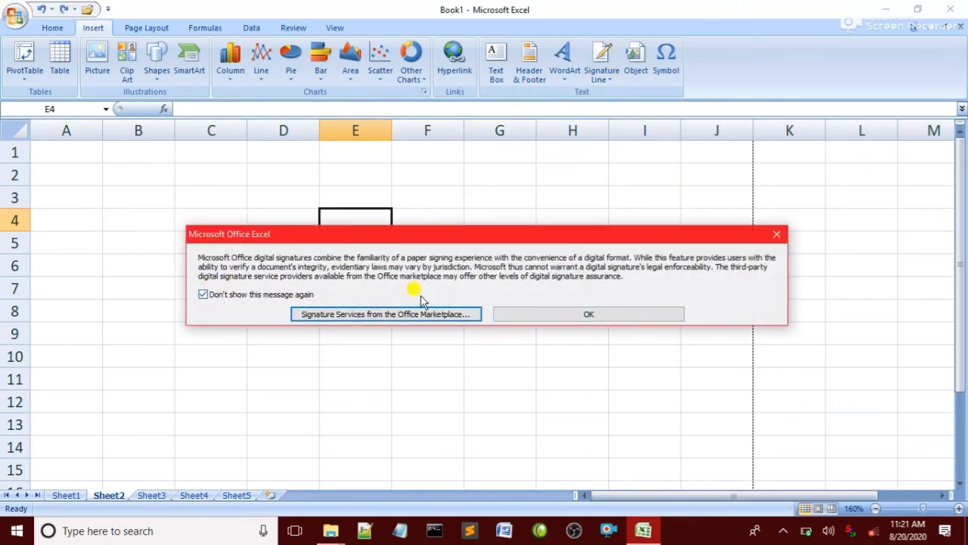
left_click(545, 317)
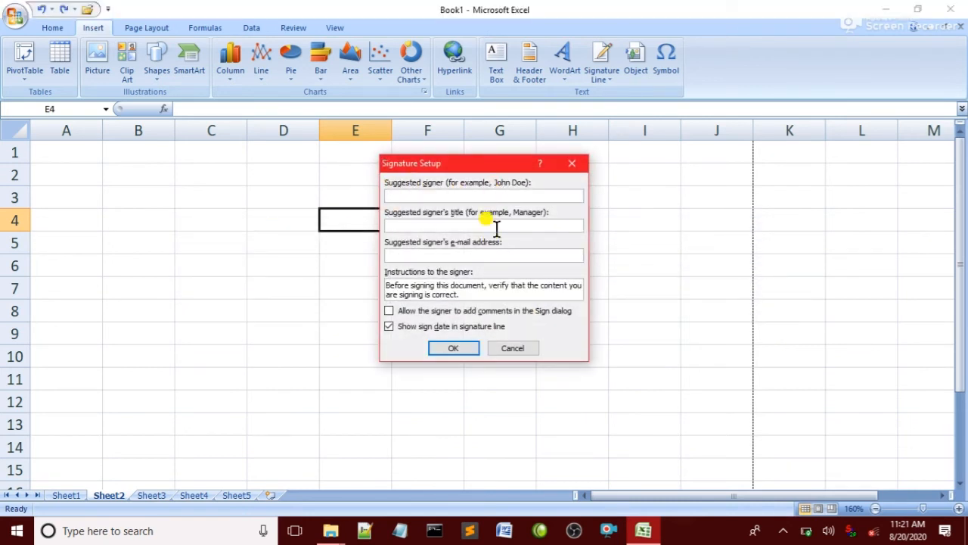
Enter the signer's name, the title student and the signer's e-mail, then confirm
type("habib")
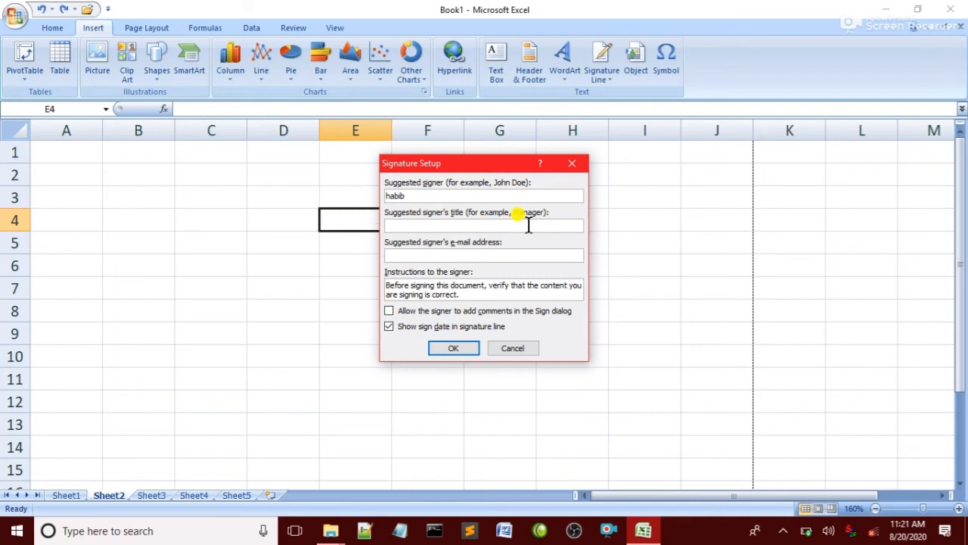
type("in")
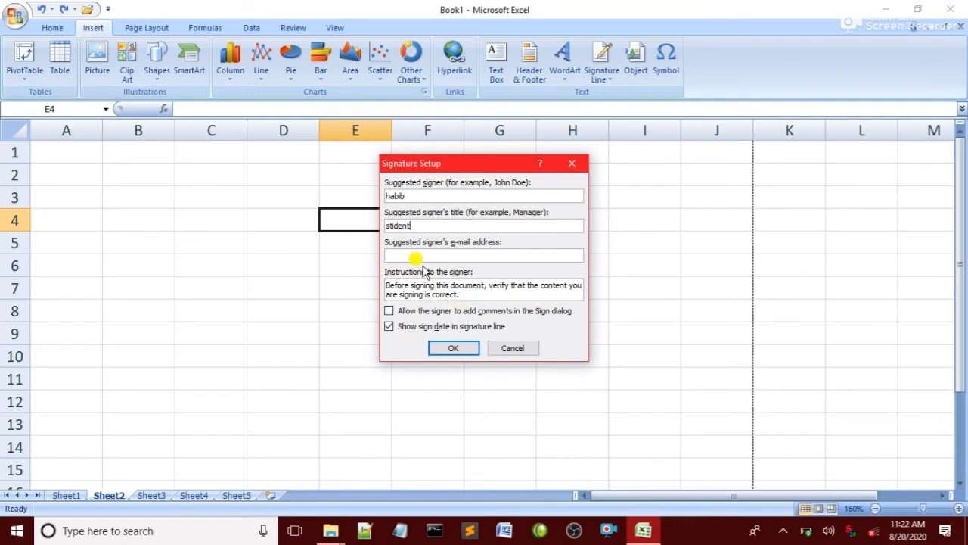
key("BackSpace")
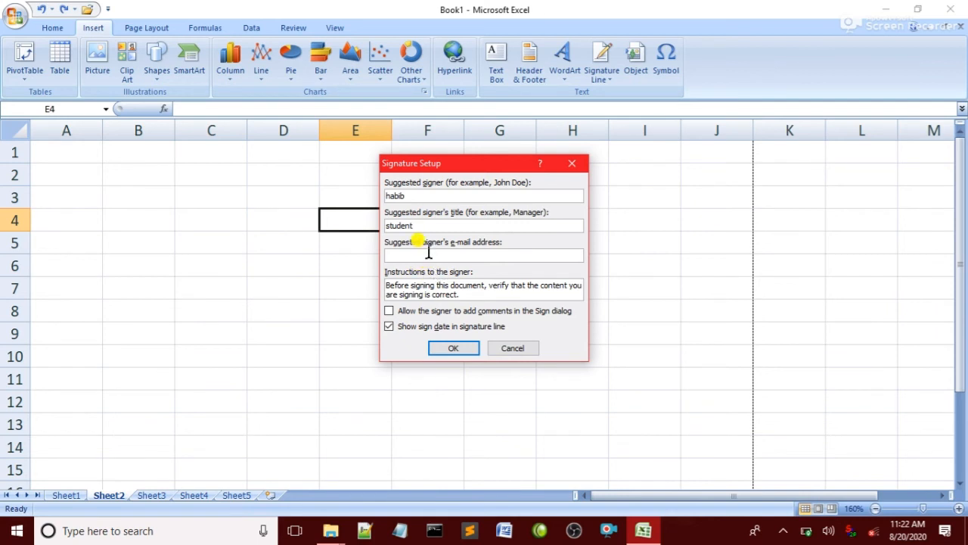
left_click(428, 253)
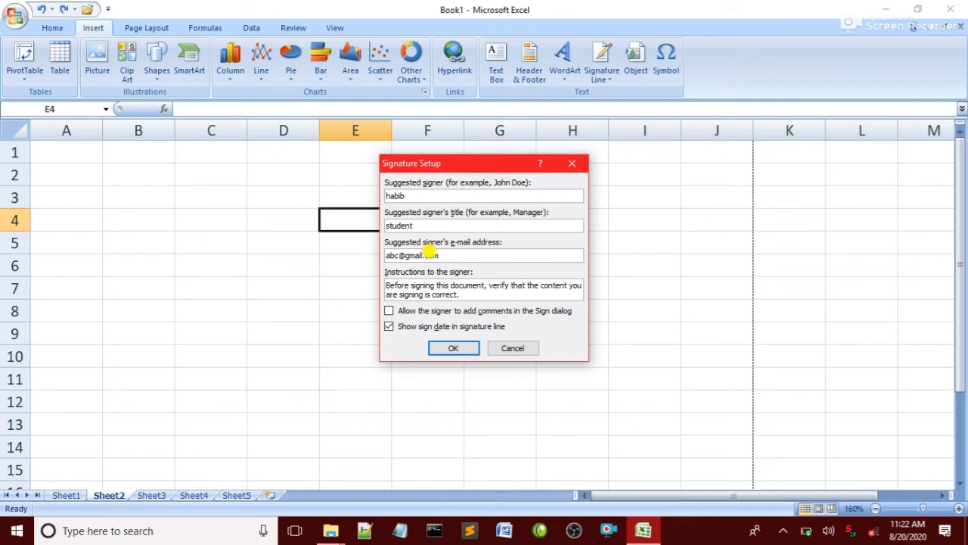
left_click(448, 345)
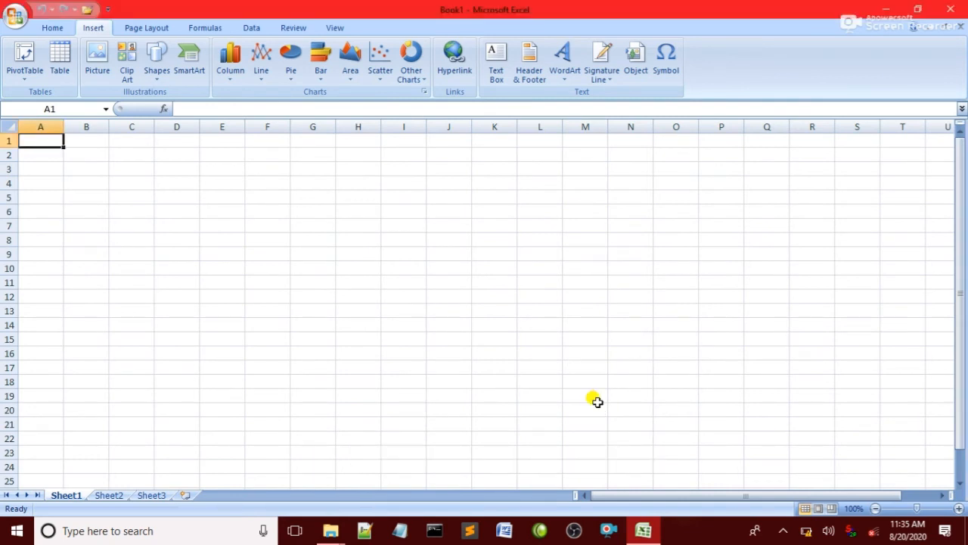
left_click(634, 66)
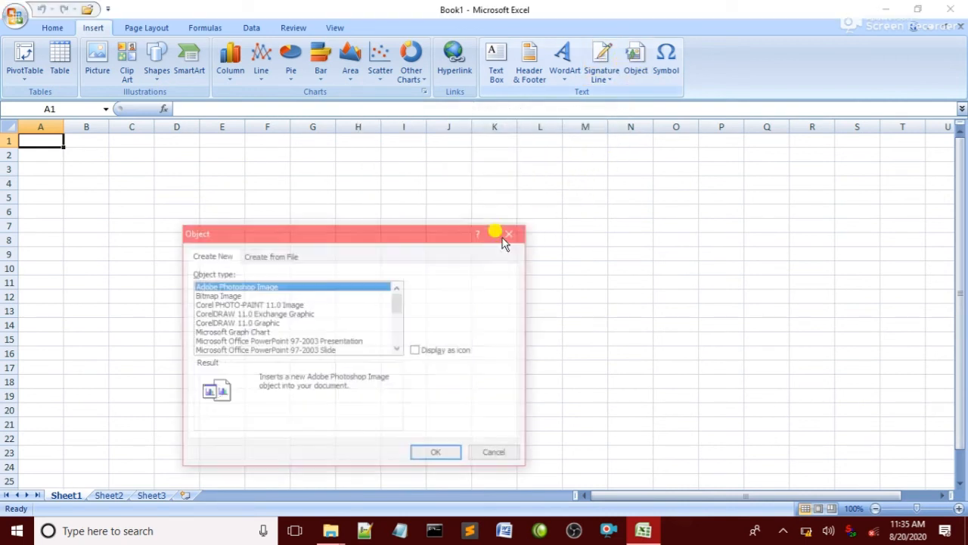
left_click(512, 232)
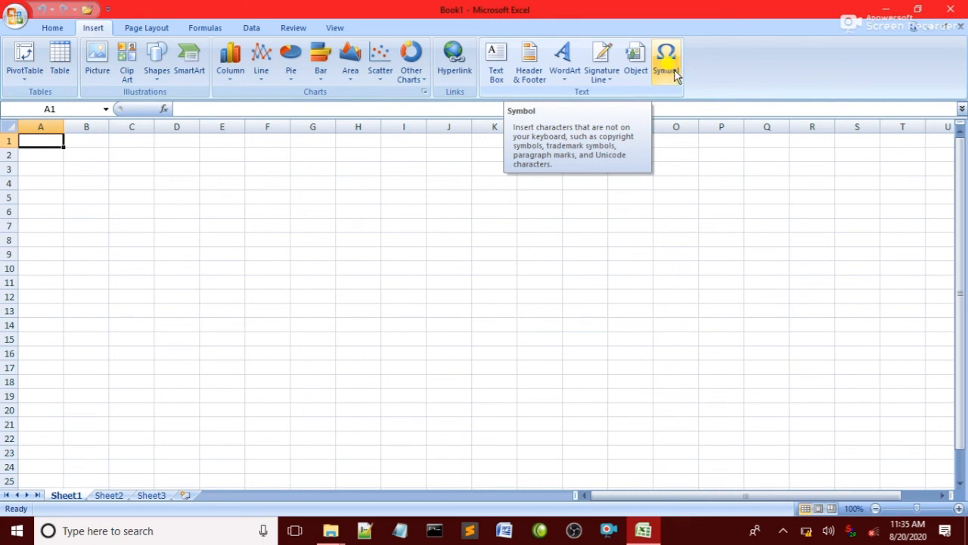
Insert the Arabic Teh Marbuta final form (FE94) from the Symbol dialog into cell A1
left_click(676, 74)
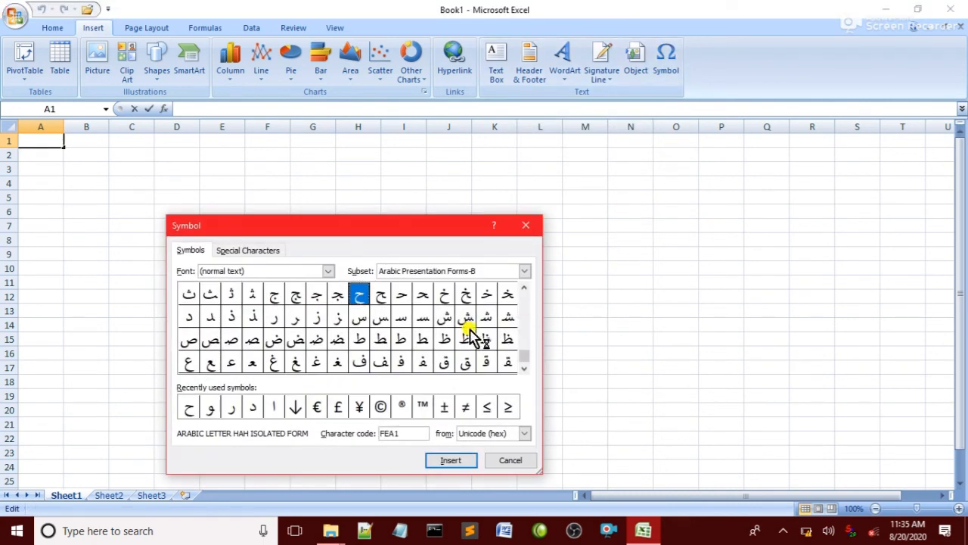
left_click(525, 369)
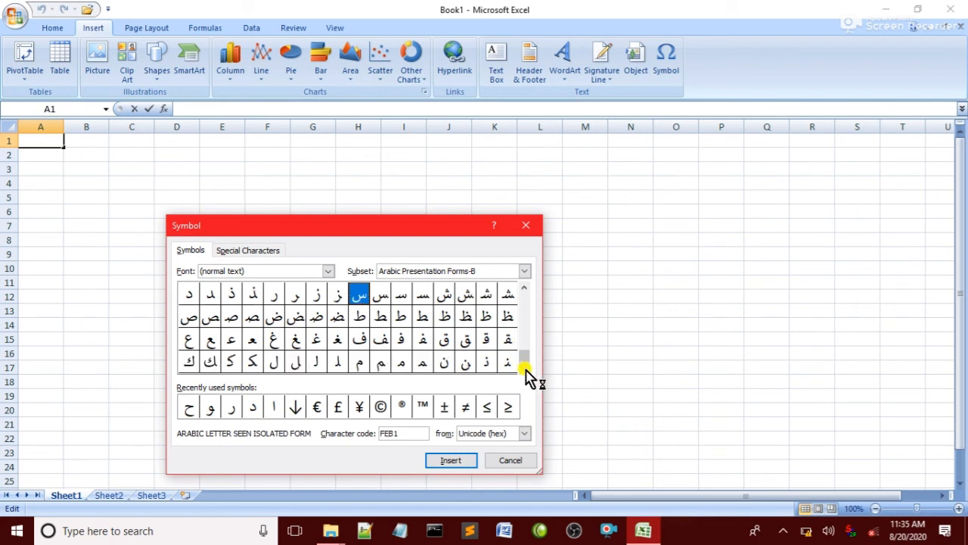
left_click(522, 367)
left_click(522, 367)
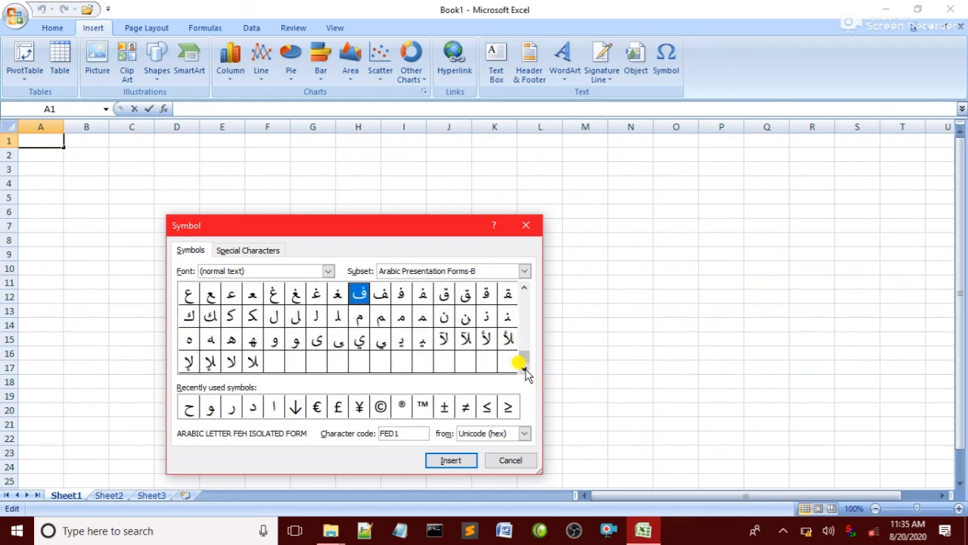
left_click(525, 272)
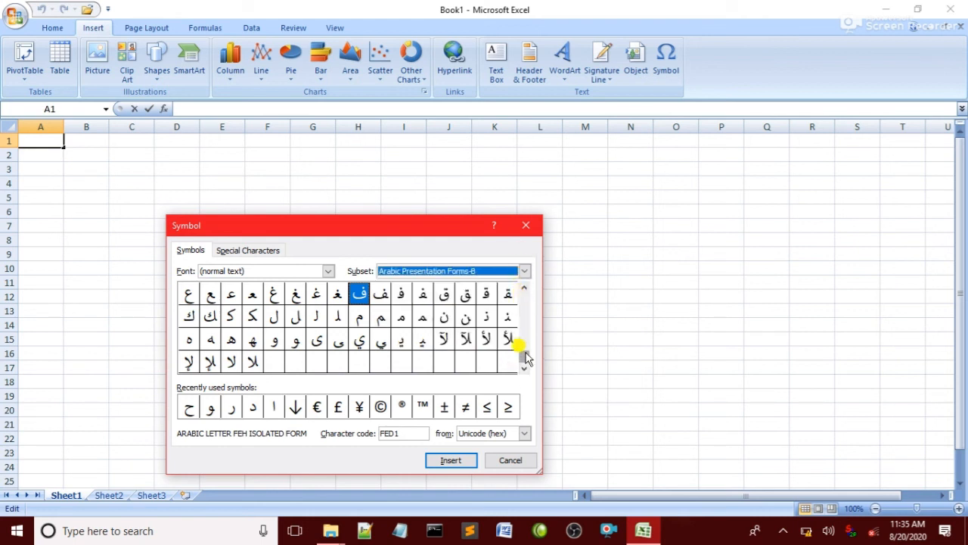
left_click_drag(525, 358, 505, 347)
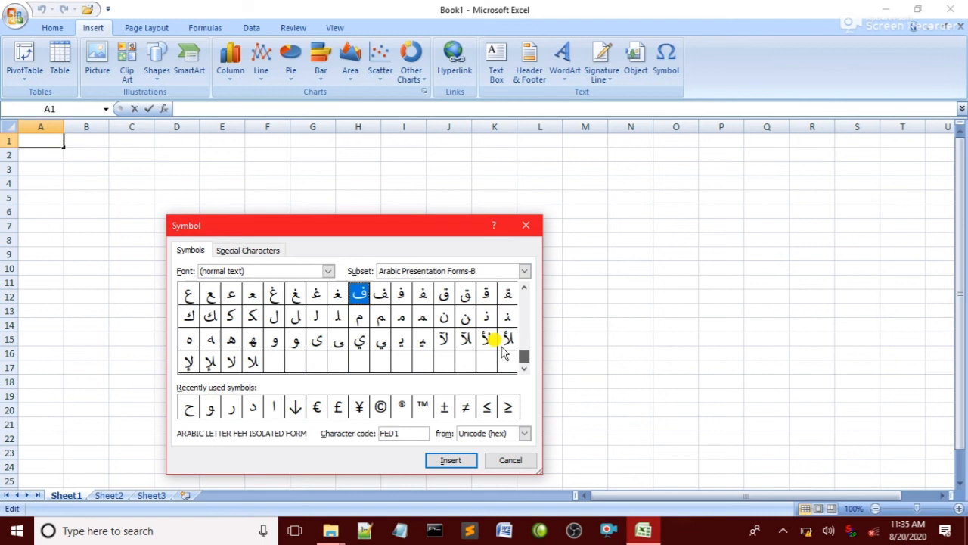
left_click(524, 288)
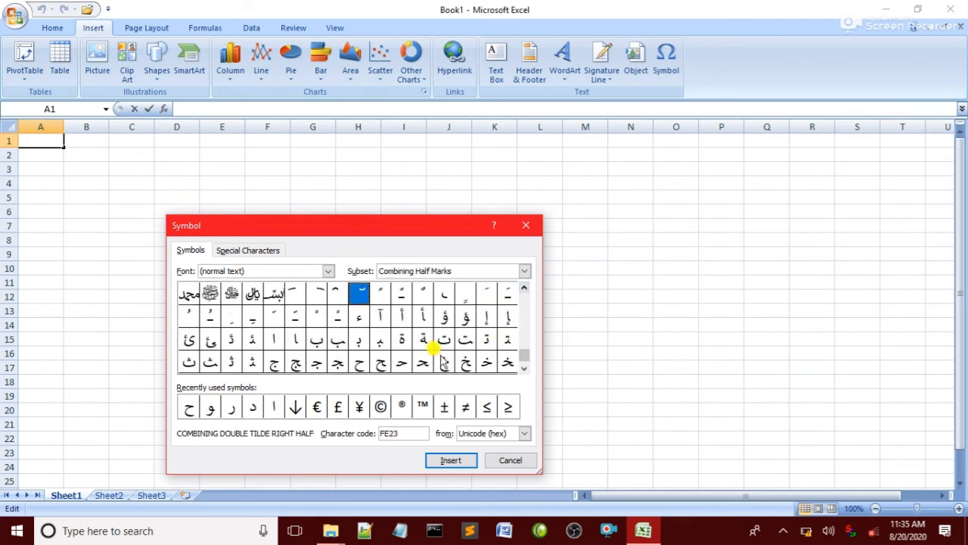
left_click(426, 341)
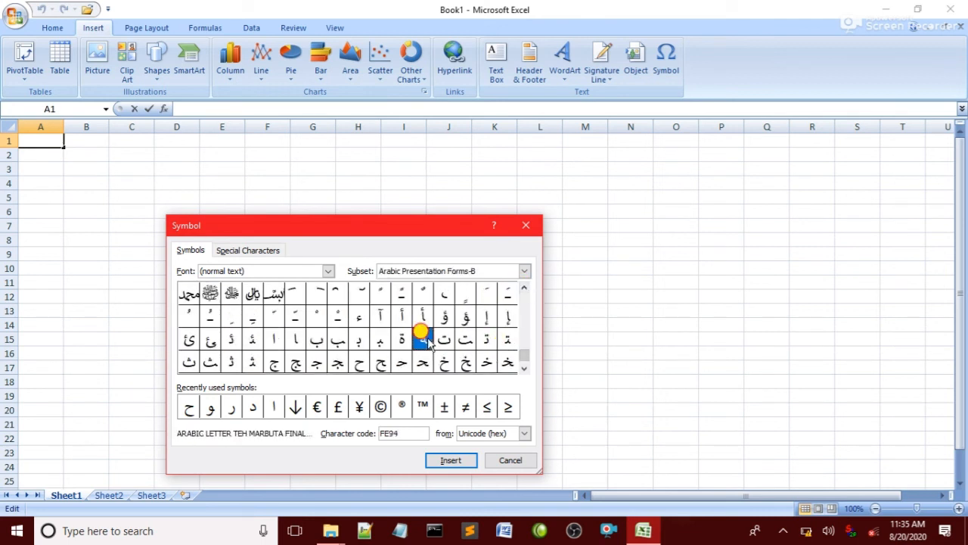
left_click(442, 468)
left_click(509, 462)
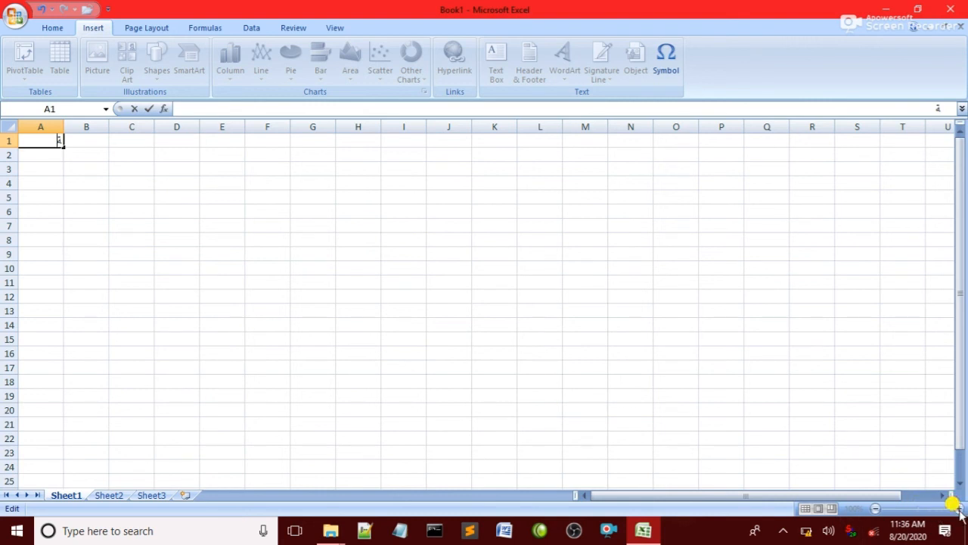
Commit the symbol in A1, give the cell a yellow fill, and zoom to 210%
left_click(46, 153)
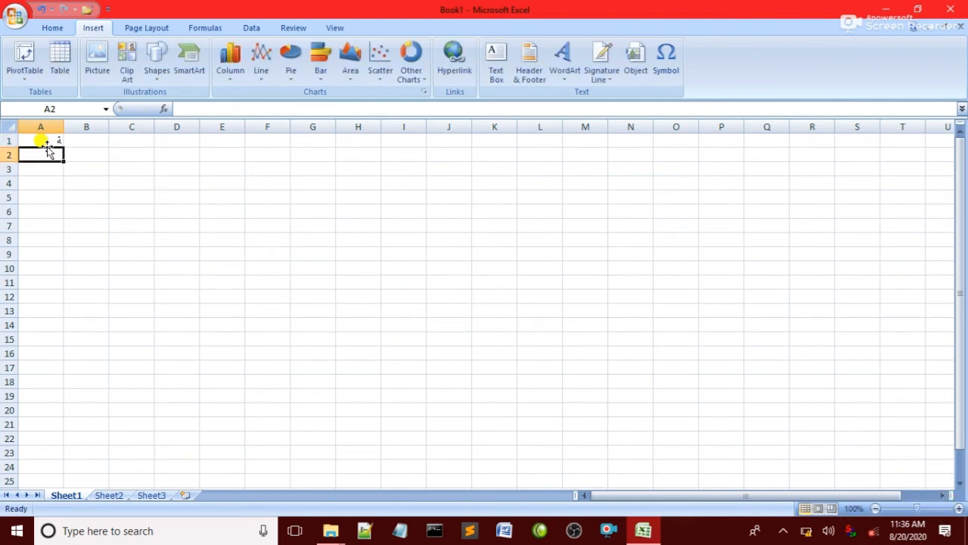
left_click(47, 141)
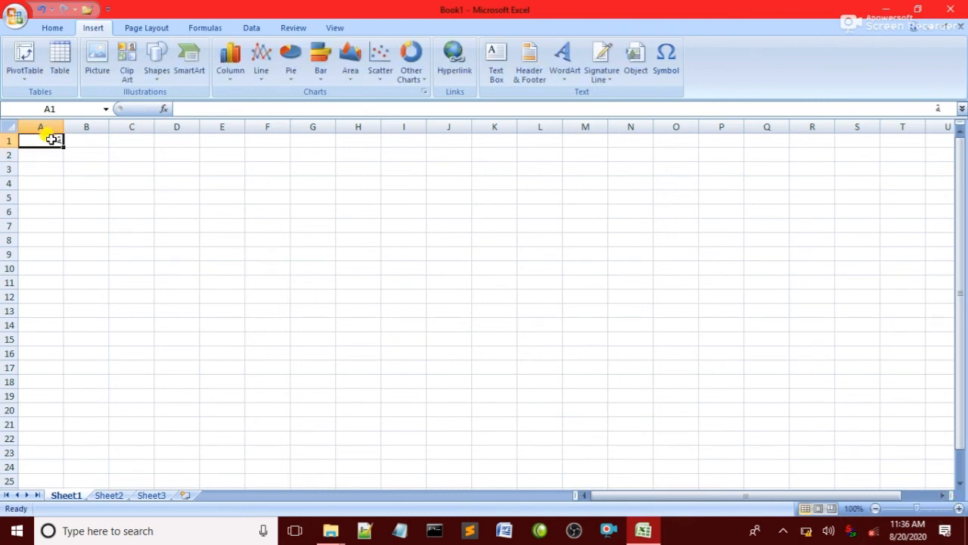
left_click(49, 29)
left_click(206, 71)
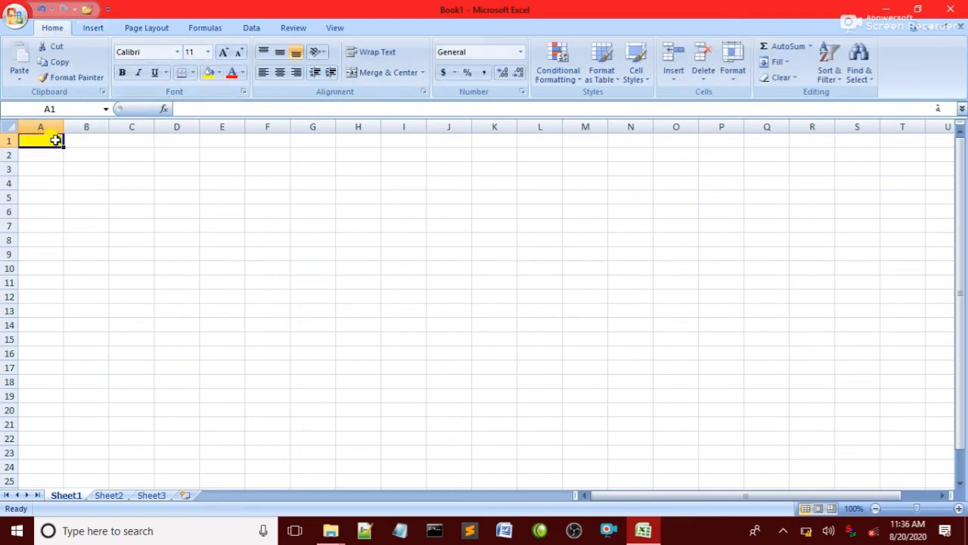
left_click(959, 509)
left_click(958, 508)
left_click(958, 508)
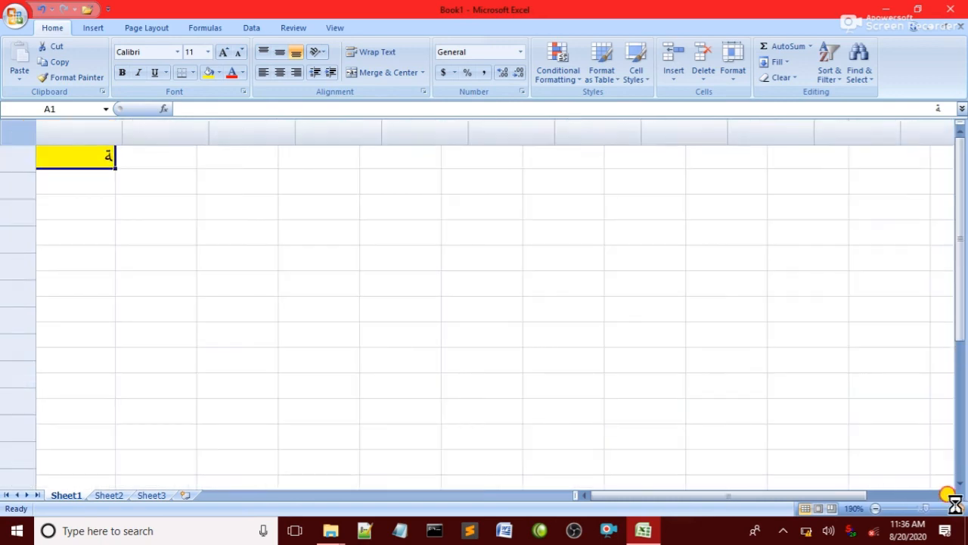
left_click(958, 509)
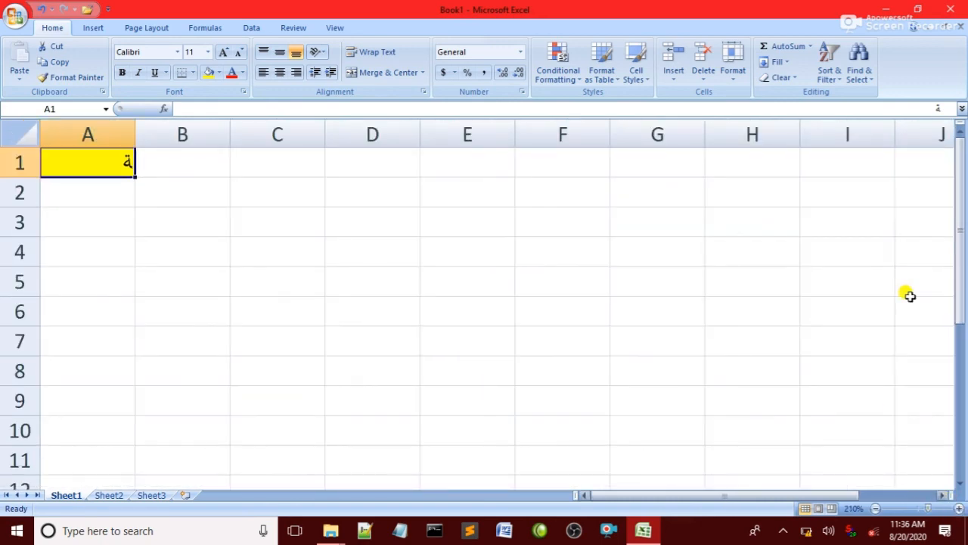
left_click(89, 29)
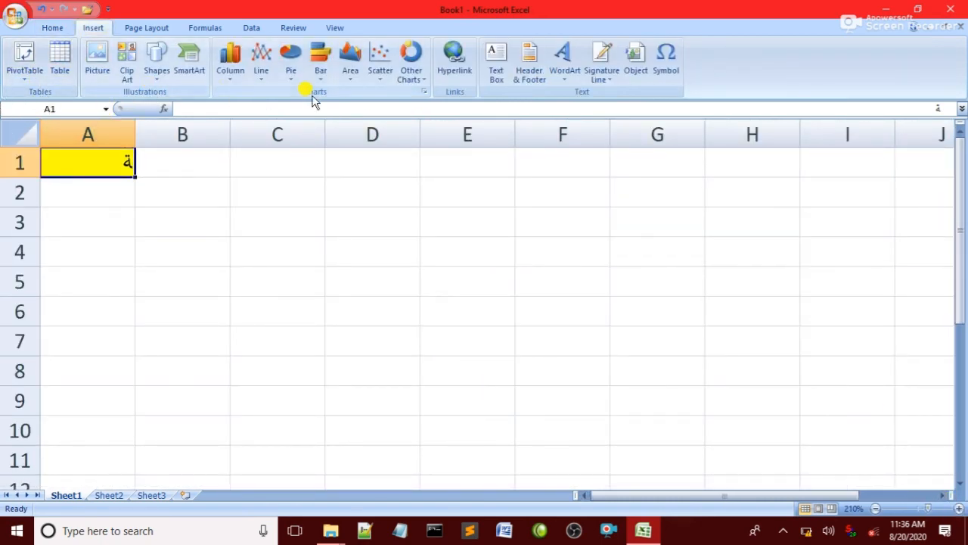